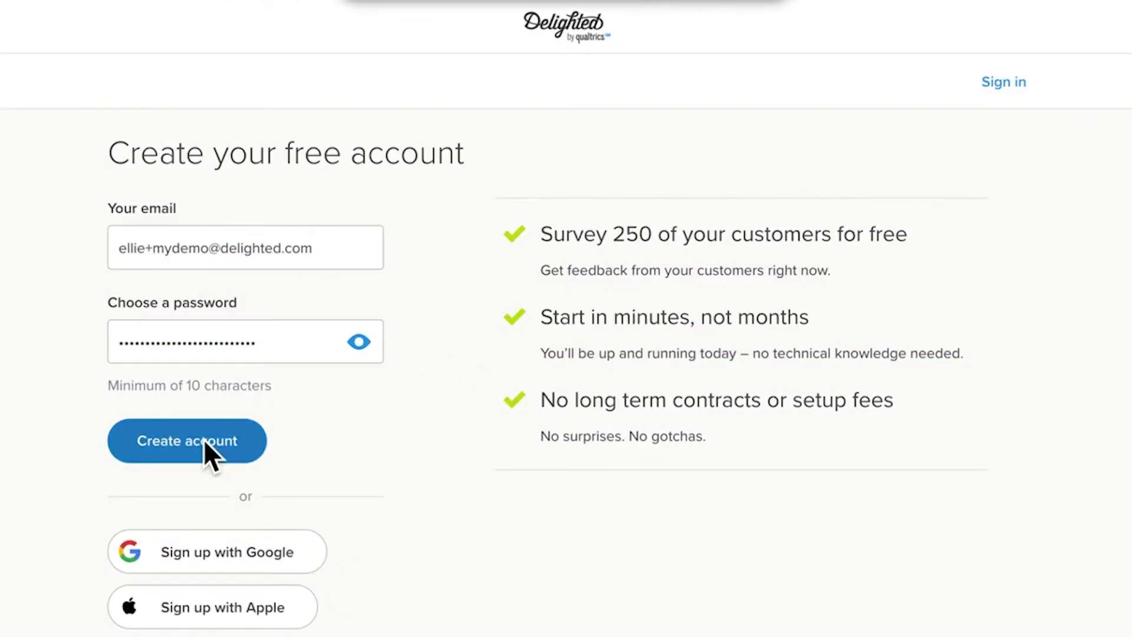
Create the Delighted account and start a new project from the project list.
{"action": "left_click", "coordinate": [204, 441]}
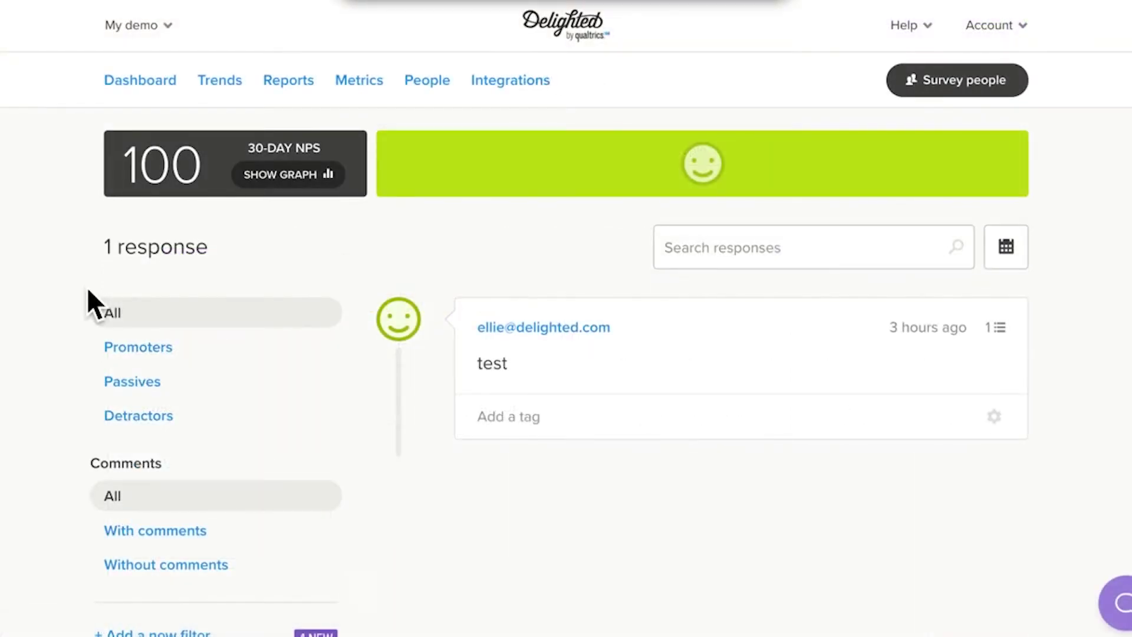
{"action": "left_click", "coordinate": [144, 26]}
{"action": "left_click", "coordinate": [215, 137]}
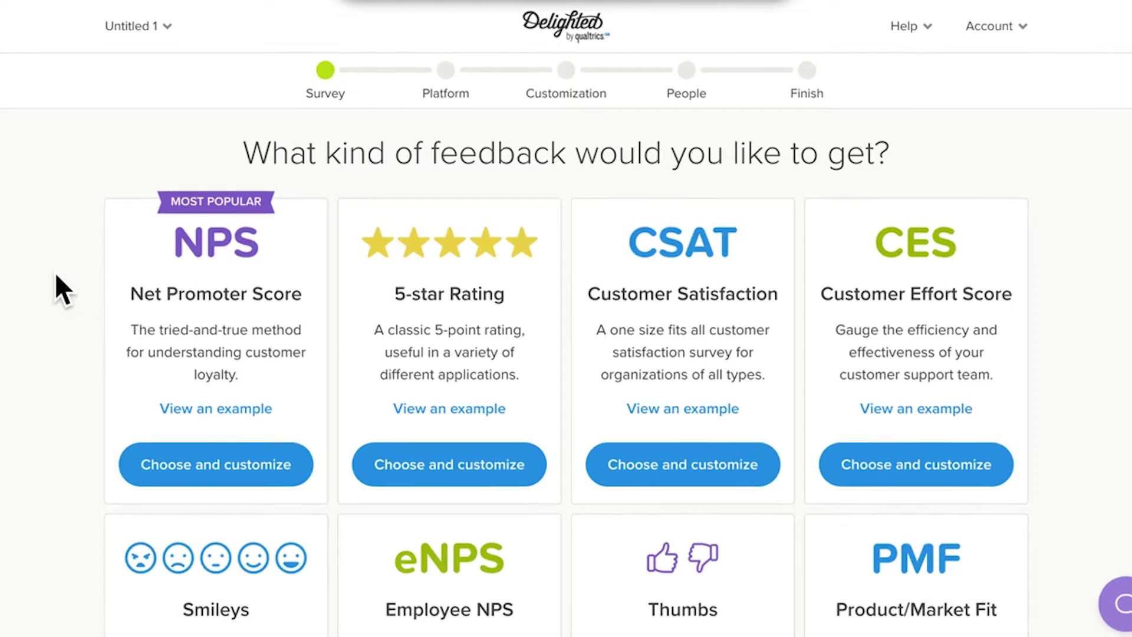
{"action": "scroll", "coordinate": [57, 273], "scroll_direction": "down", "scroll_amount": 1}
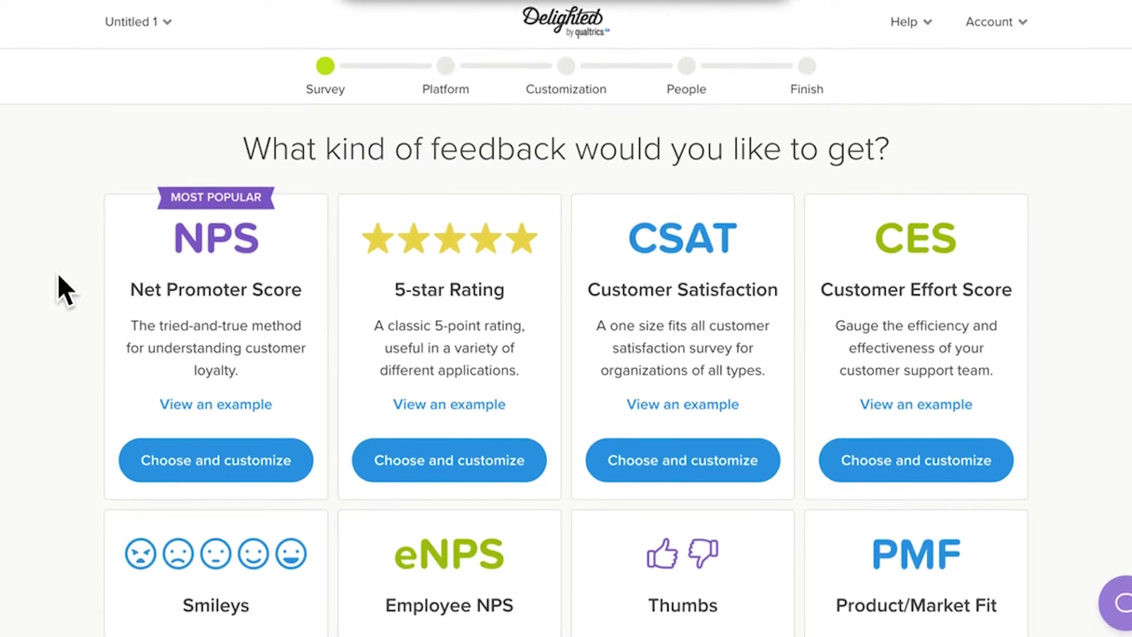
{"action": "scroll", "coordinate": [58, 273], "scroll_direction": "up", "scroll_amount": 1}
Browse the project list, then delete the Wrong Survey Type project from its settings.
{"action": "left_click", "coordinate": [155, 27]}
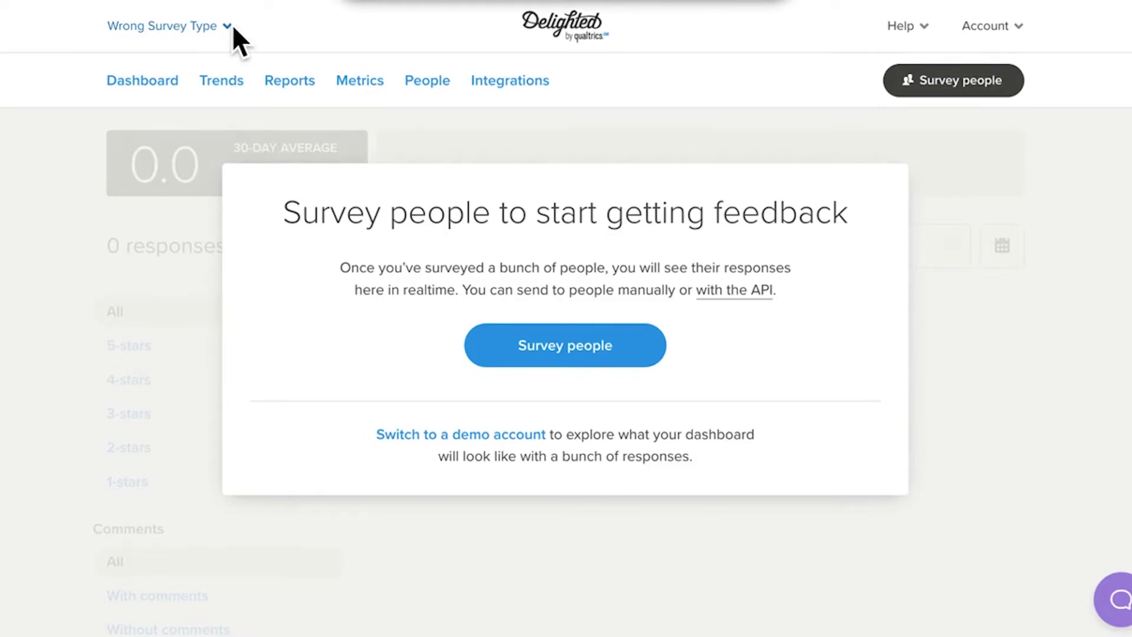
{"action": "left_click", "coordinate": [233, 27]}
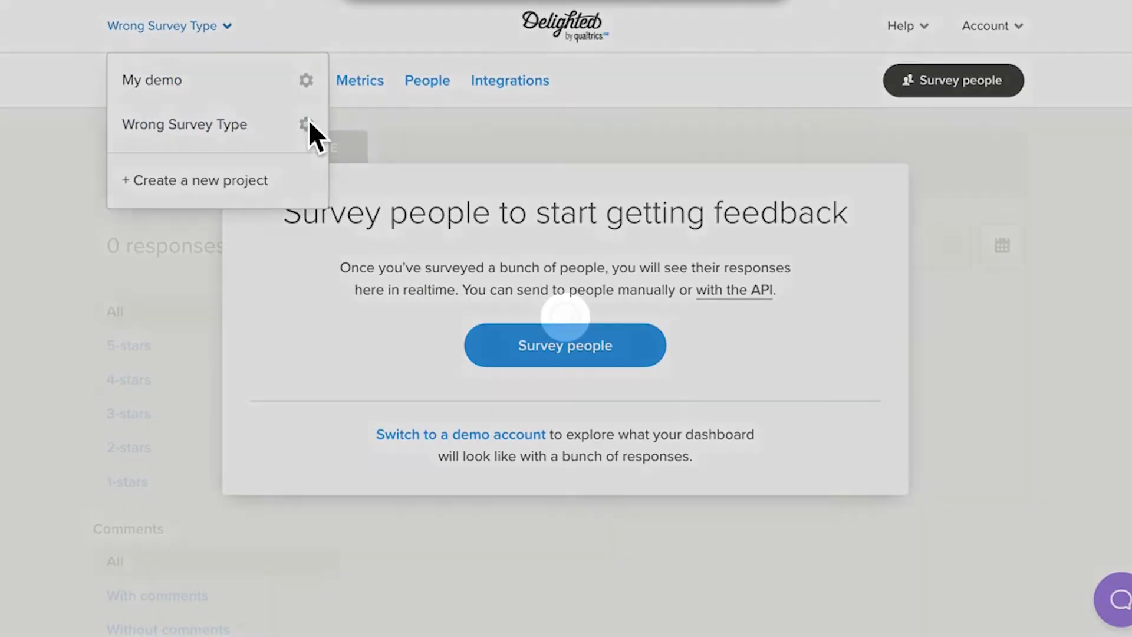
{"action": "left_click", "coordinate": [309, 121]}
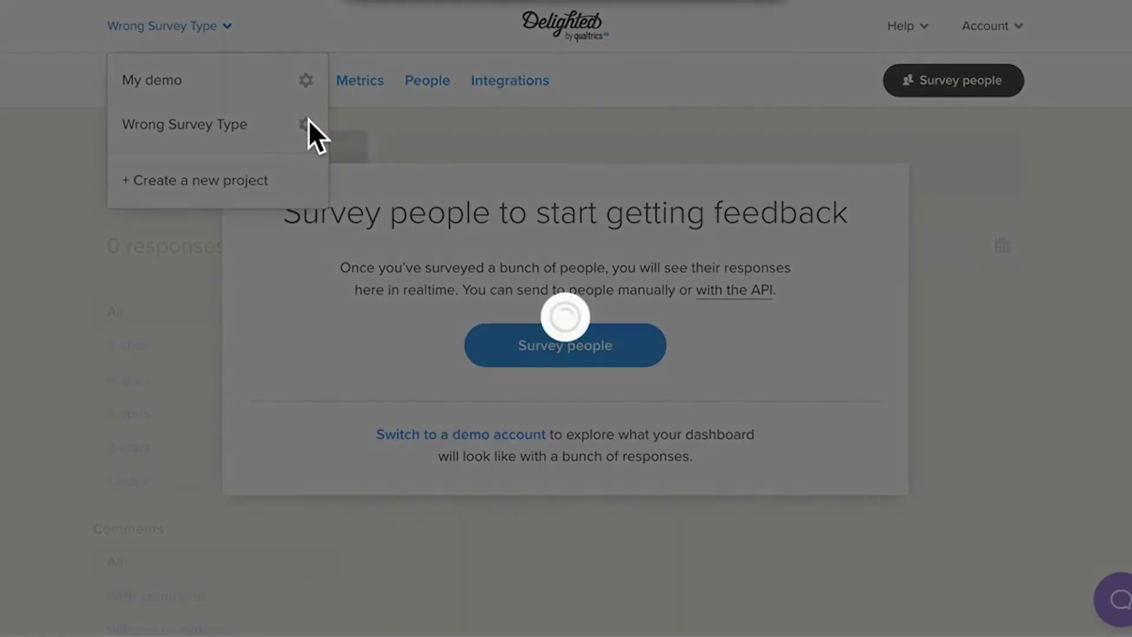
{"action": "scroll", "coordinate": [433, 383], "scroll_direction": "down", "scroll_amount": 2}
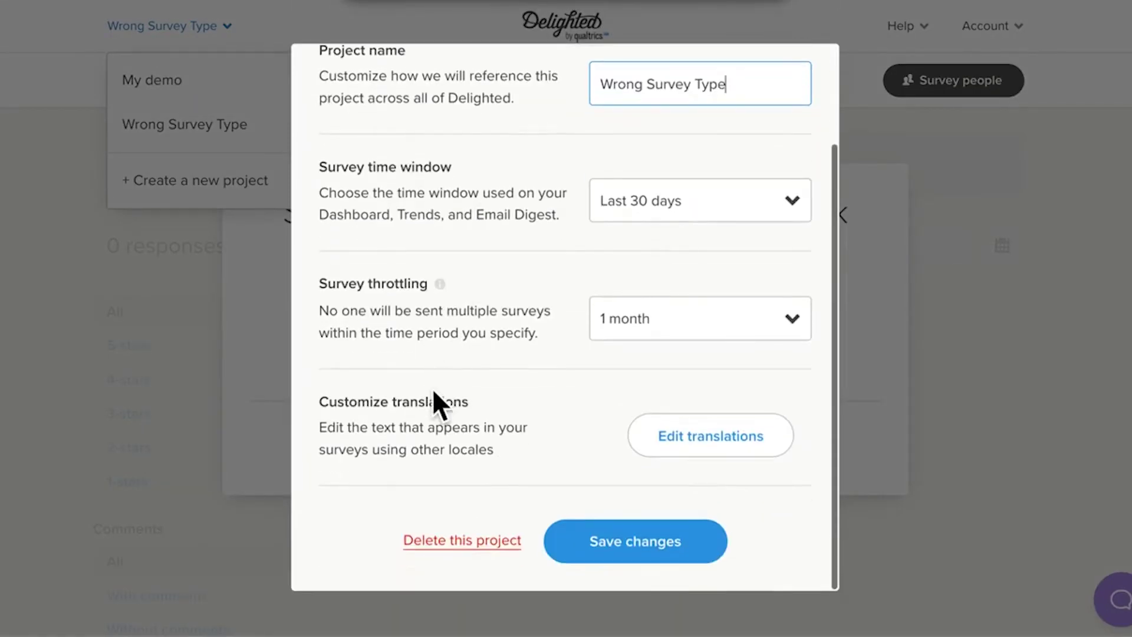
{"action": "left_click", "coordinate": [491, 547]}
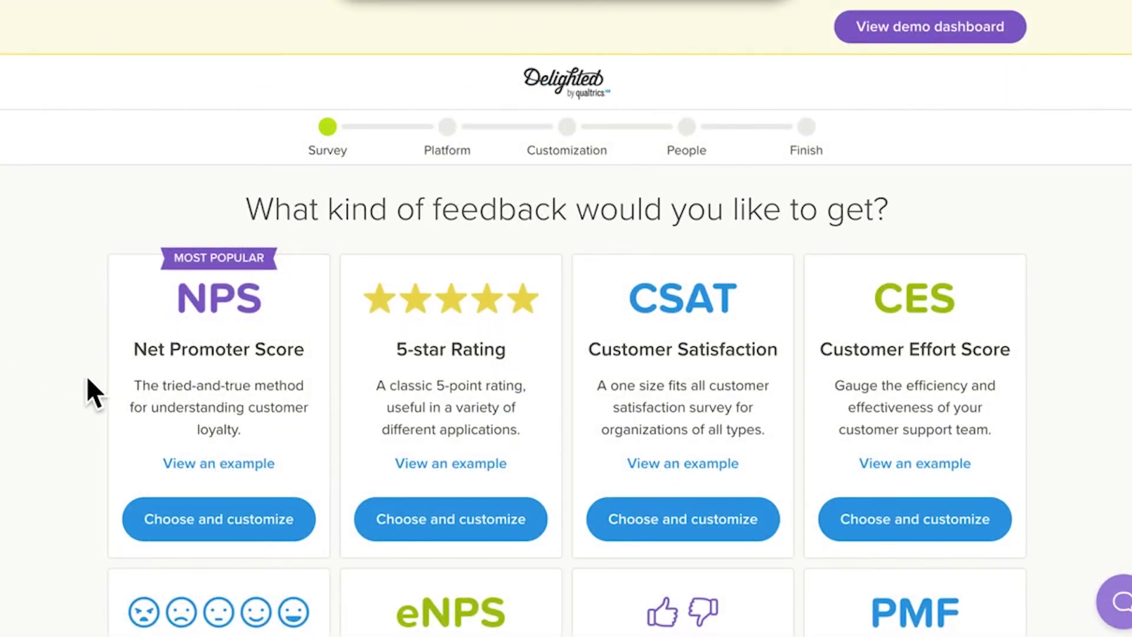
{"action": "left_click", "coordinate": [243, 513]}
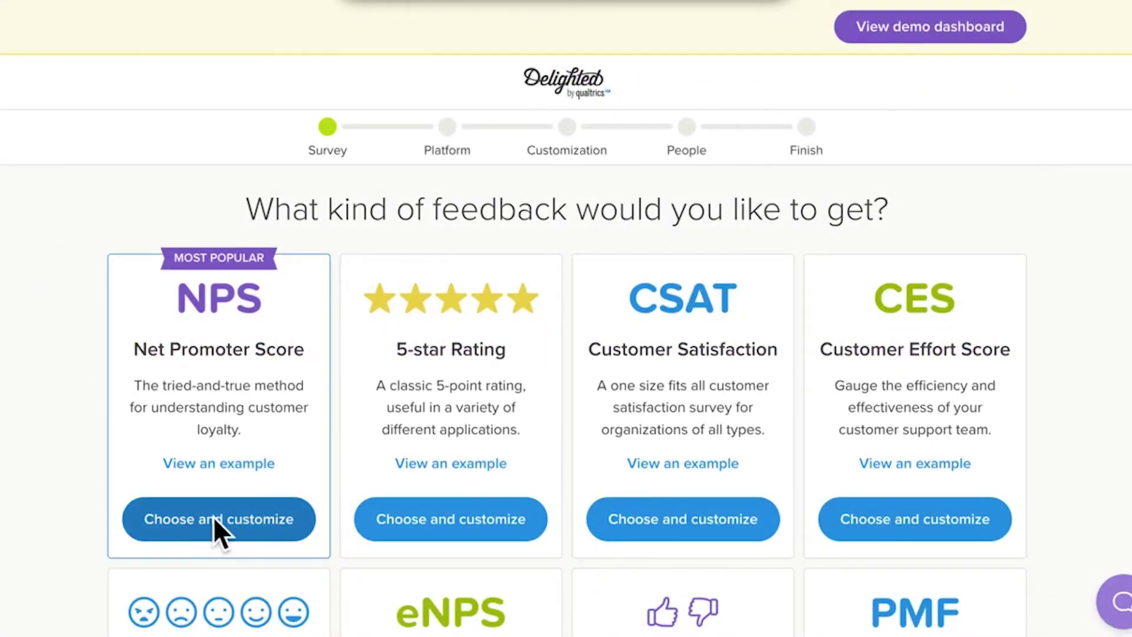
Pick Net Promoter Score and look over the Email, Web, SMS, Link, Kiosk and iOS SDK options.
{"action": "left_click", "coordinate": [242, 511]}
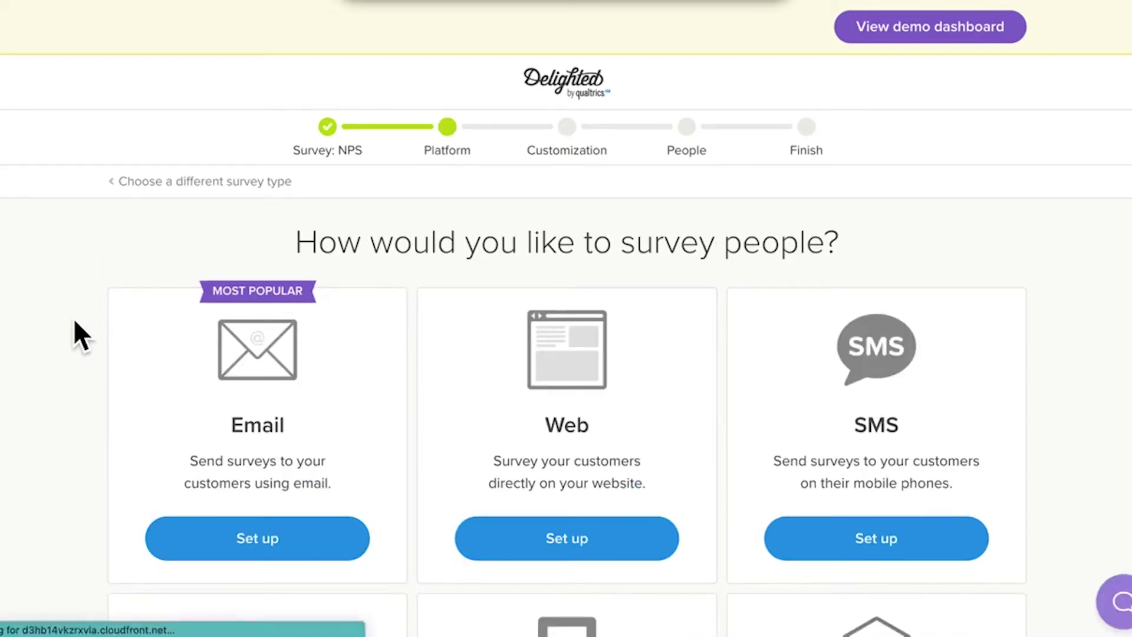
{"action": "scroll", "coordinate": [75, 322], "scroll_direction": "down", "scroll_amount": 3}
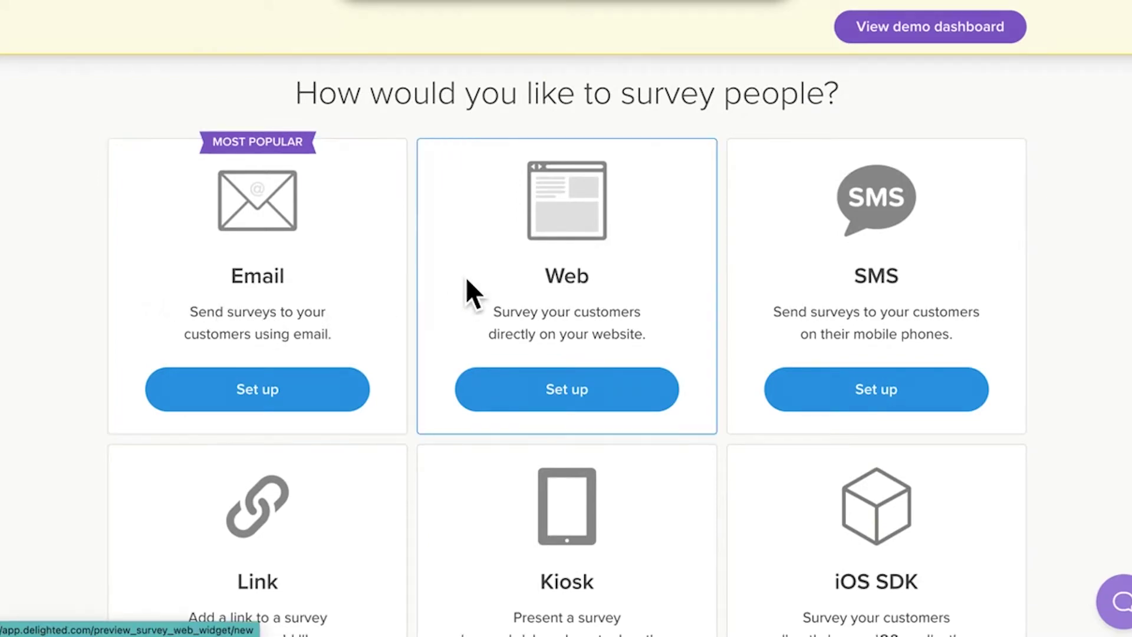
{"action": "scroll", "coordinate": [469, 289], "scroll_direction": "down", "scroll_amount": 3}
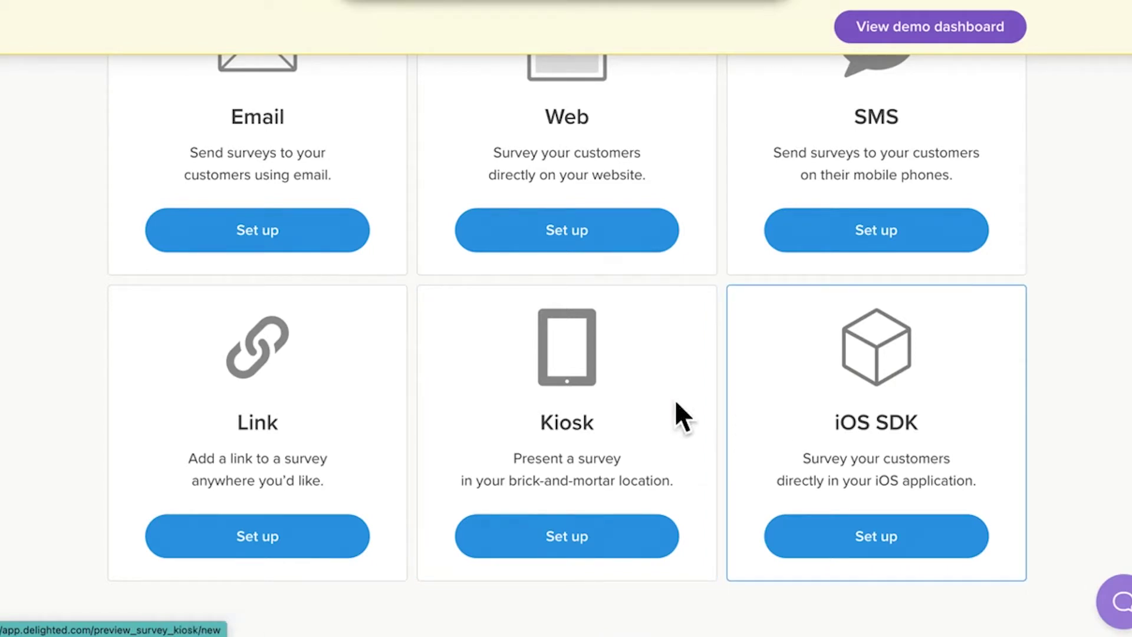
{"action": "scroll", "coordinate": [42, 319], "scroll_direction": "up", "scroll_amount": 3}
{"action": "scroll", "coordinate": [41, 308], "scroll_direction": "up", "scroll_amount": 2}
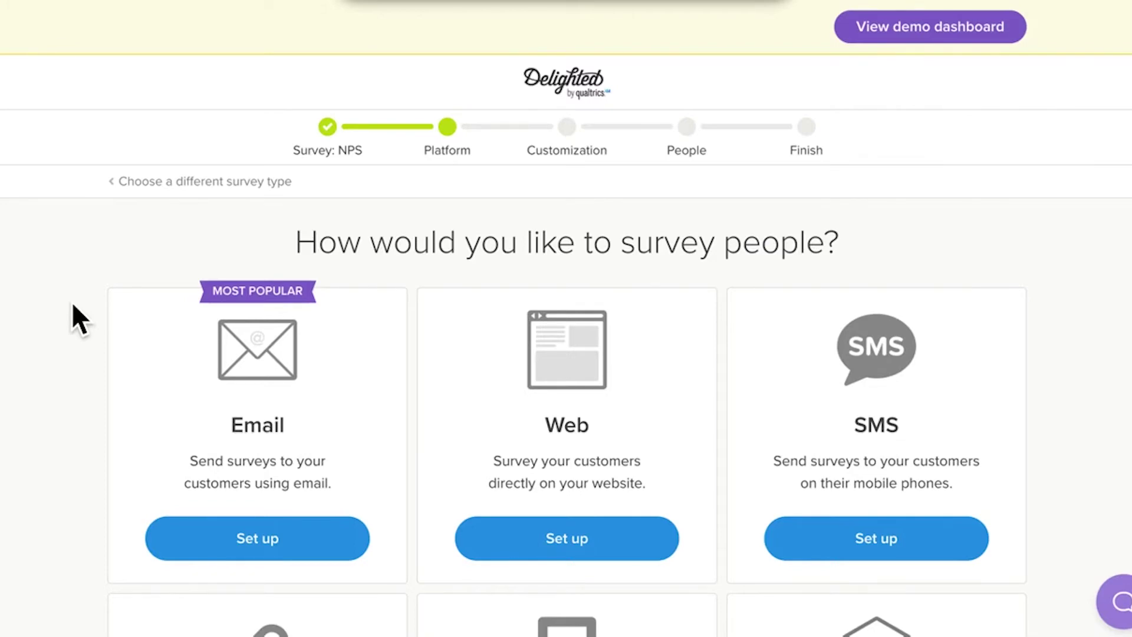
{"action": "scroll", "coordinate": [69, 336], "scroll_direction": "down", "scroll_amount": 1}
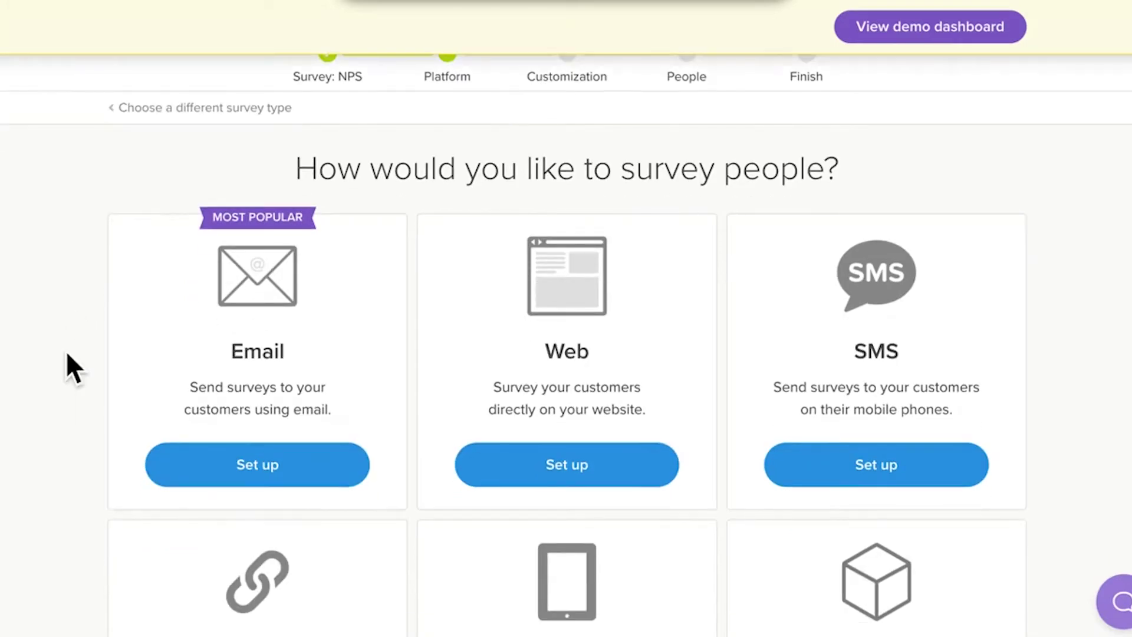
Choose Email as the survey platform.
{"action": "left_click", "coordinate": [246, 467]}
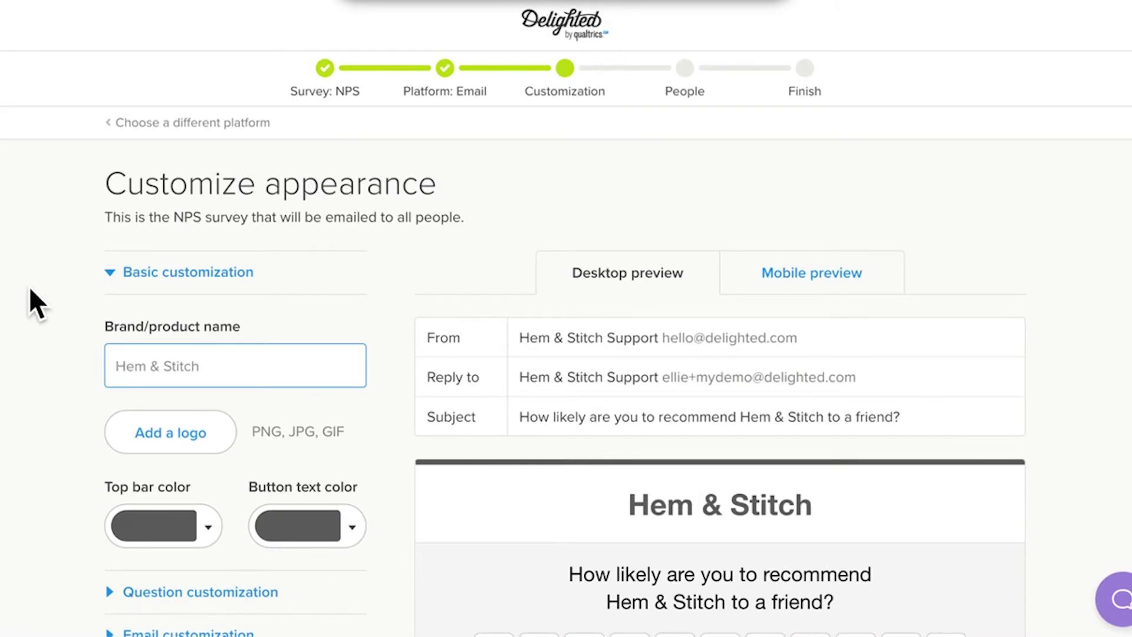
{"action": "scroll", "coordinate": [30, 289], "scroll_direction": "down", "scroll_amount": 3}
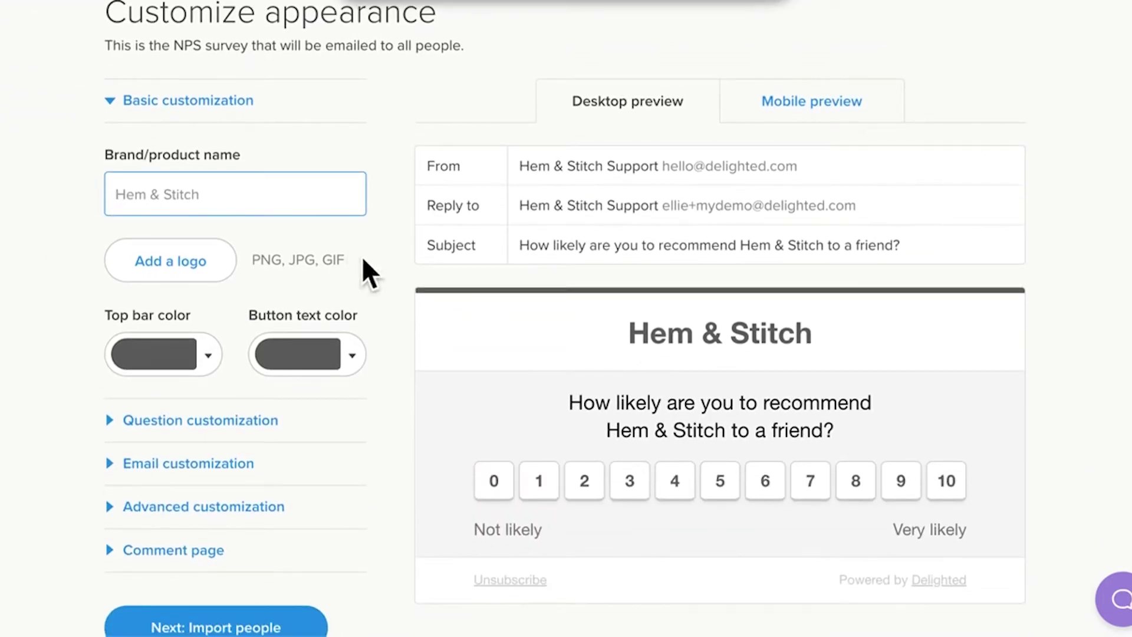
{"action": "scroll", "coordinate": [392, 353], "scroll_direction": "down", "scroll_amount": 1}
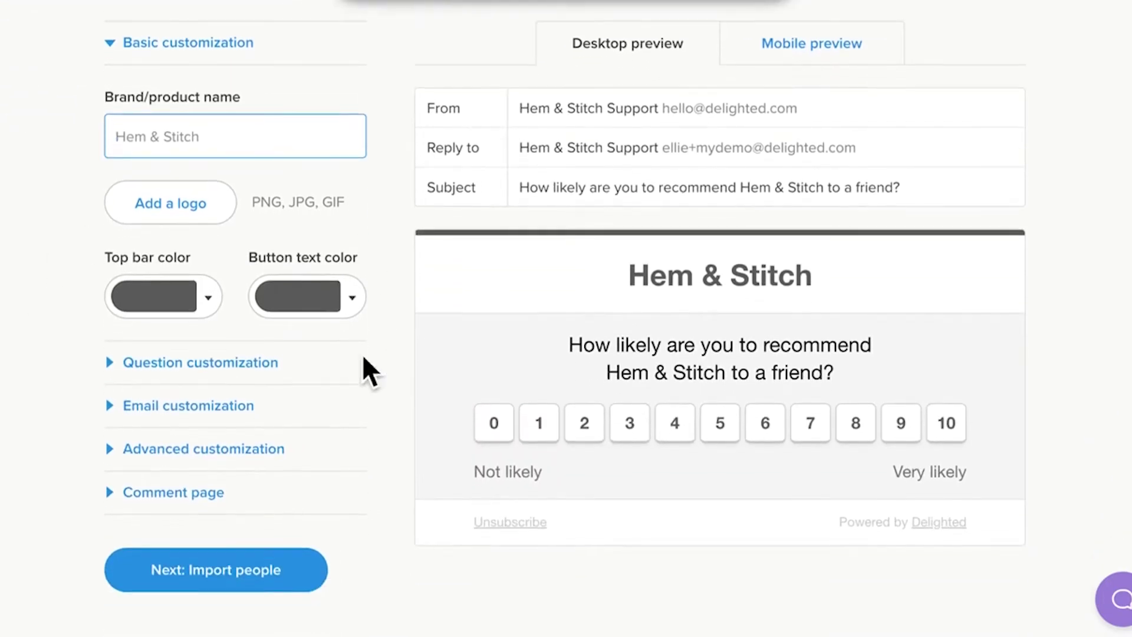
Review the question wording, sender and subject, advanced, and comment page settings.
{"action": "left_click", "coordinate": [253, 357]}
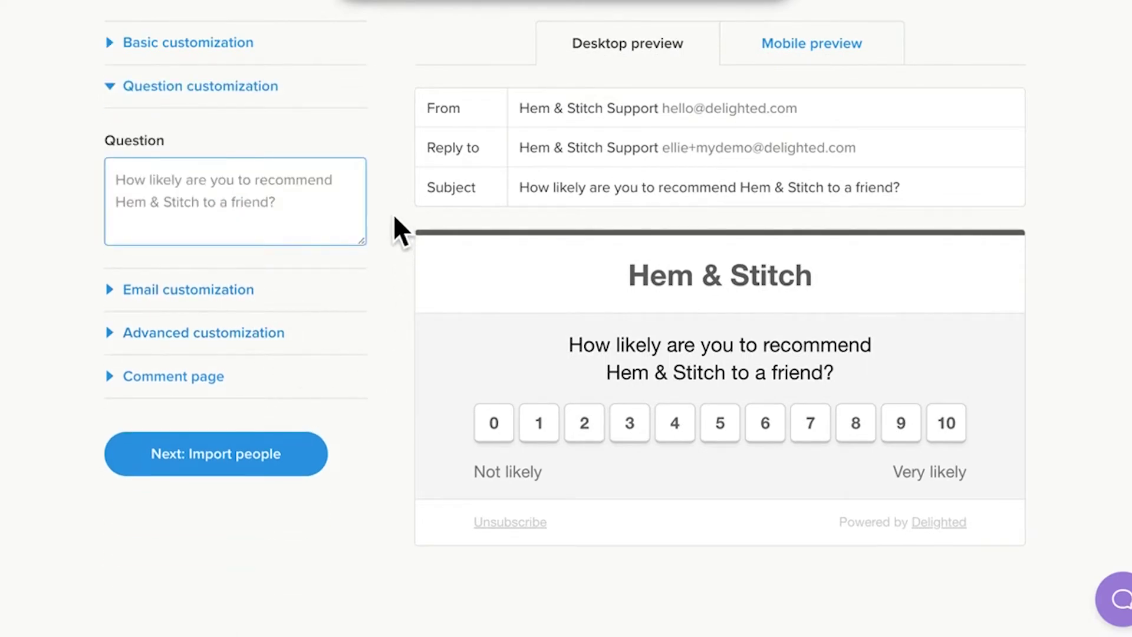
{"action": "scroll", "coordinate": [395, 217], "scroll_direction": "down", "scroll_amount": 1}
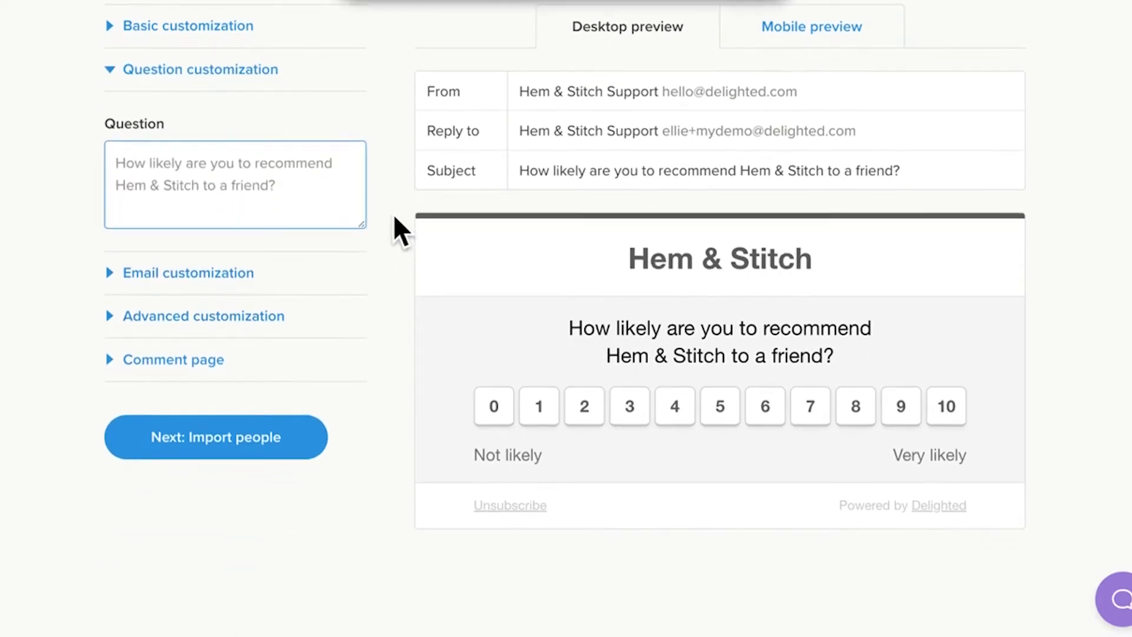
{"action": "left_click", "coordinate": [251, 269]}
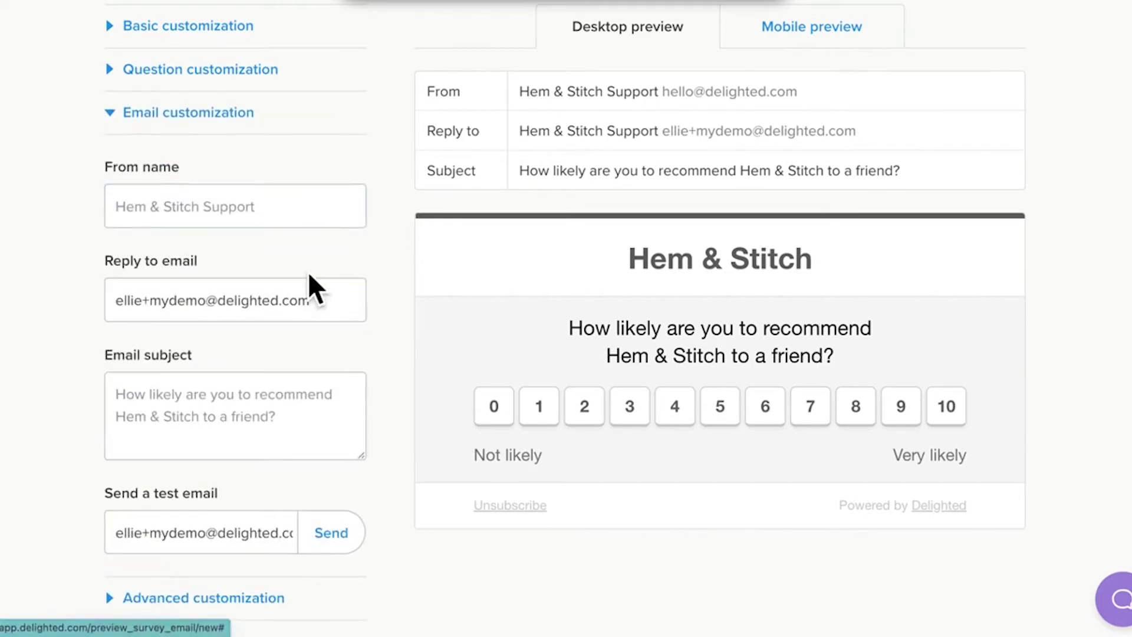
{"action": "scroll", "coordinate": [396, 271], "scroll_direction": "down", "scroll_amount": 2}
{"action": "scroll", "coordinate": [396, 271], "scroll_direction": "down", "scroll_amount": 1}
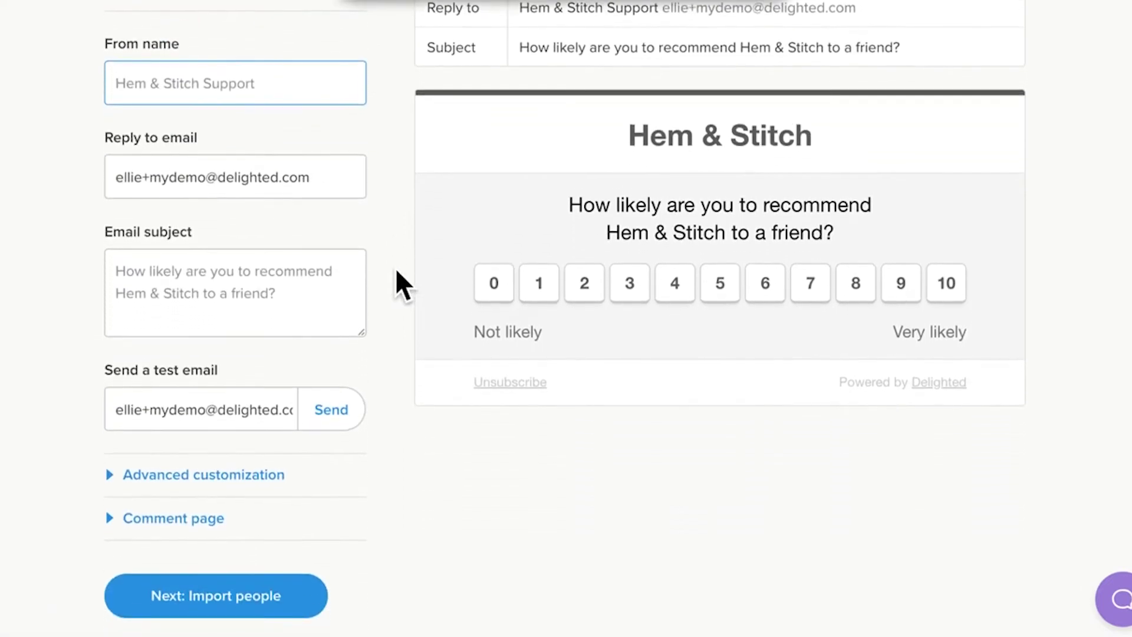
{"action": "scroll", "coordinate": [396, 271], "scroll_direction": "down", "scroll_amount": 2}
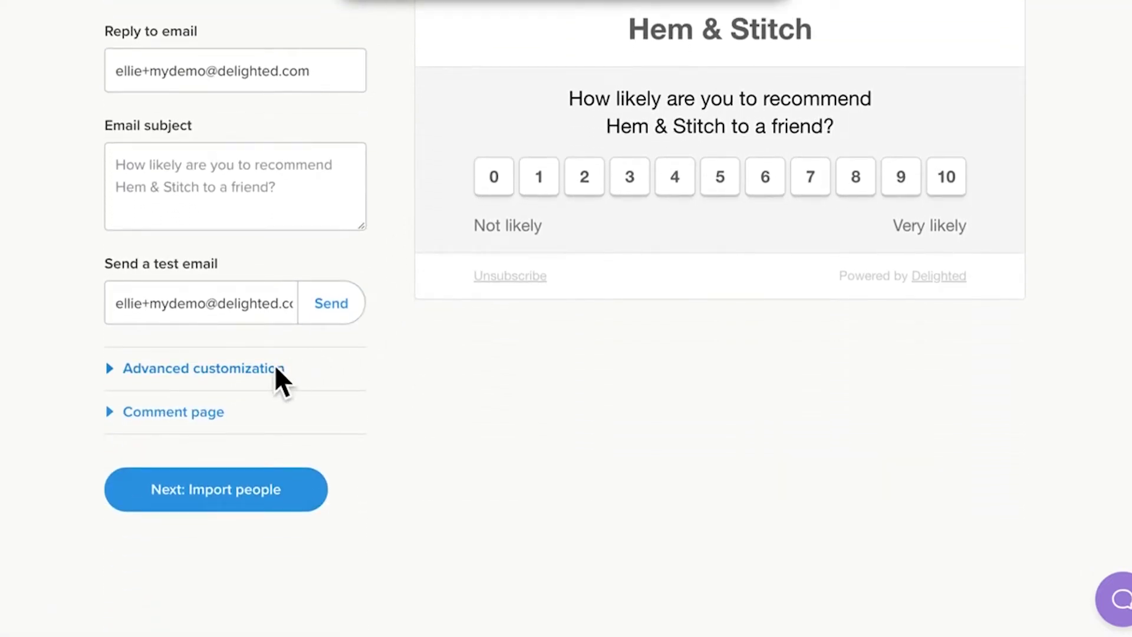
{"action": "left_click", "coordinate": [275, 367]}
{"action": "scroll", "coordinate": [391, 312], "scroll_direction": "up", "scroll_amount": 2}
{"action": "scroll", "coordinate": [392, 315], "scroll_direction": "up", "scroll_amount": 1}
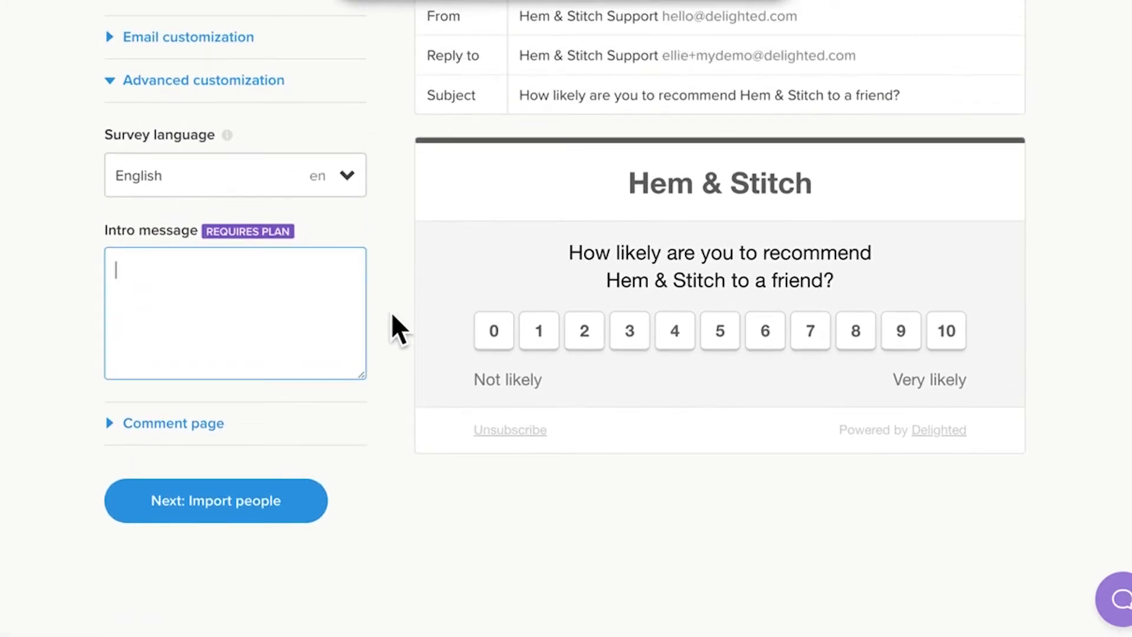
{"action": "left_click", "coordinate": [198, 435]}
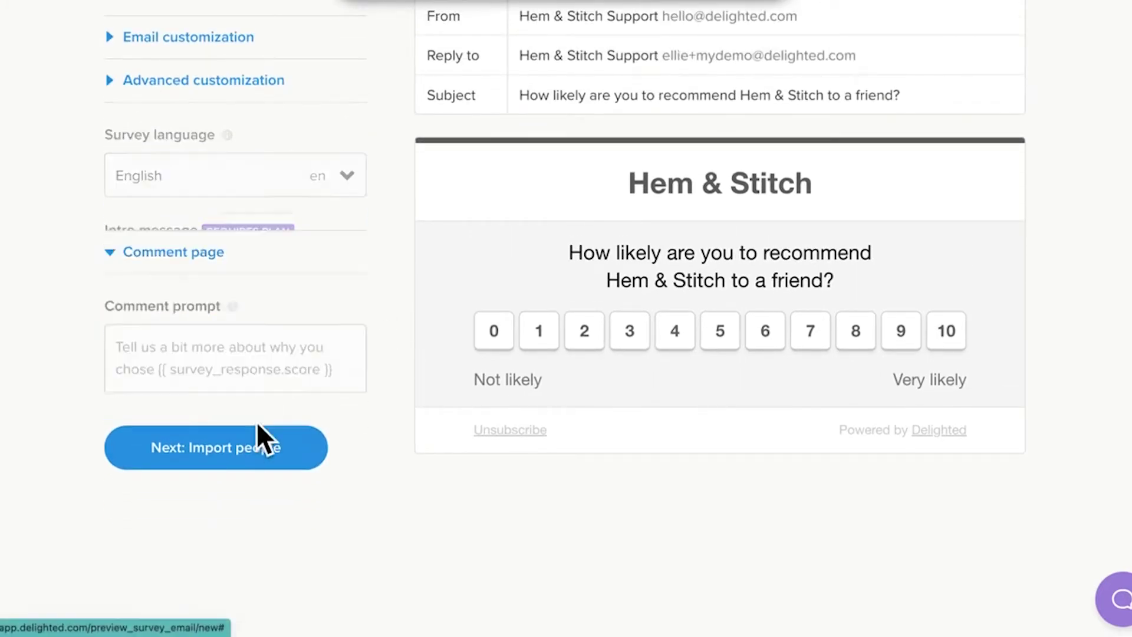
{"action": "scroll", "coordinate": [375, 375], "scroll_direction": "up", "scroll_amount": 2}
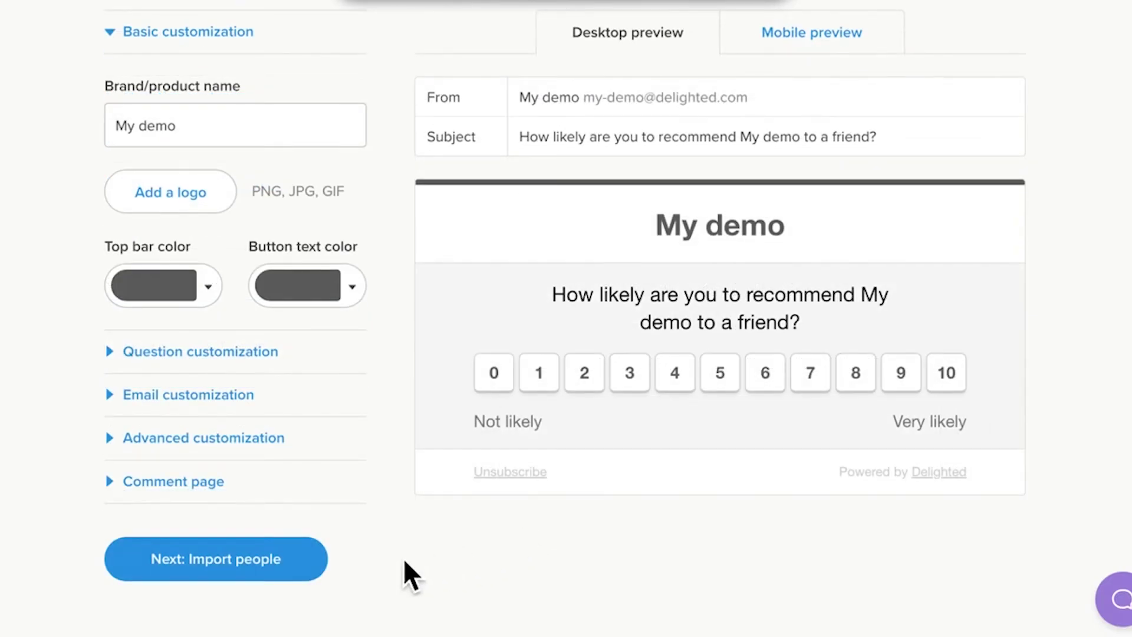
Enter two sample recipient email addresses on separate lines and view the people-properties example.
{"action": "left_click", "coordinate": [310, 558]}
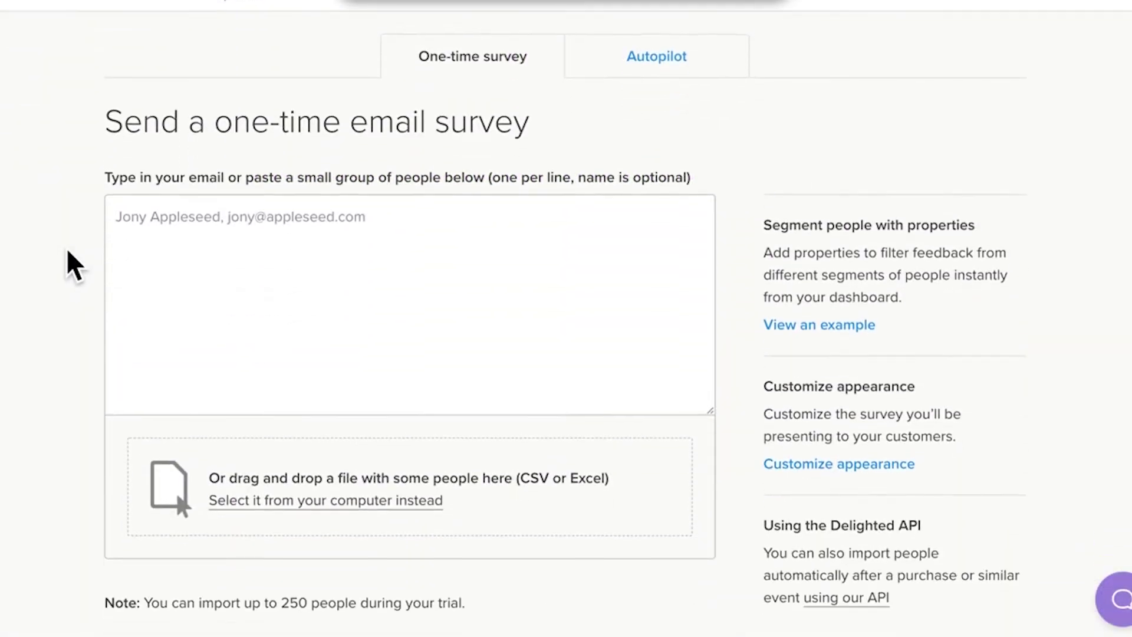
{"action": "left_click", "coordinate": [258, 240]}
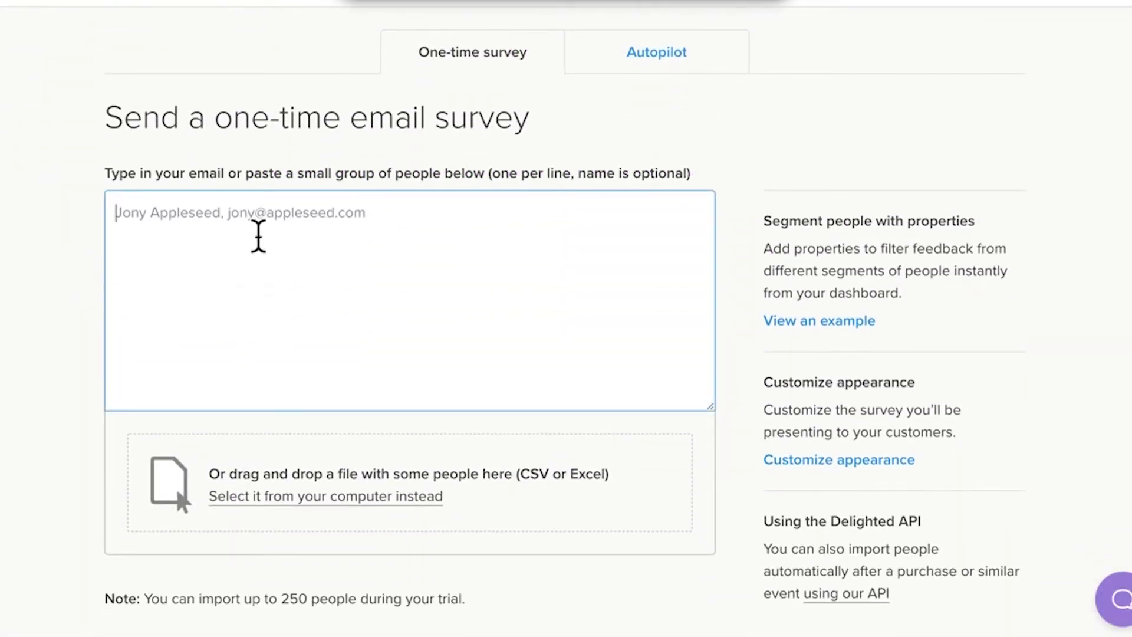
{"action": "type", "text": "email1@e"}
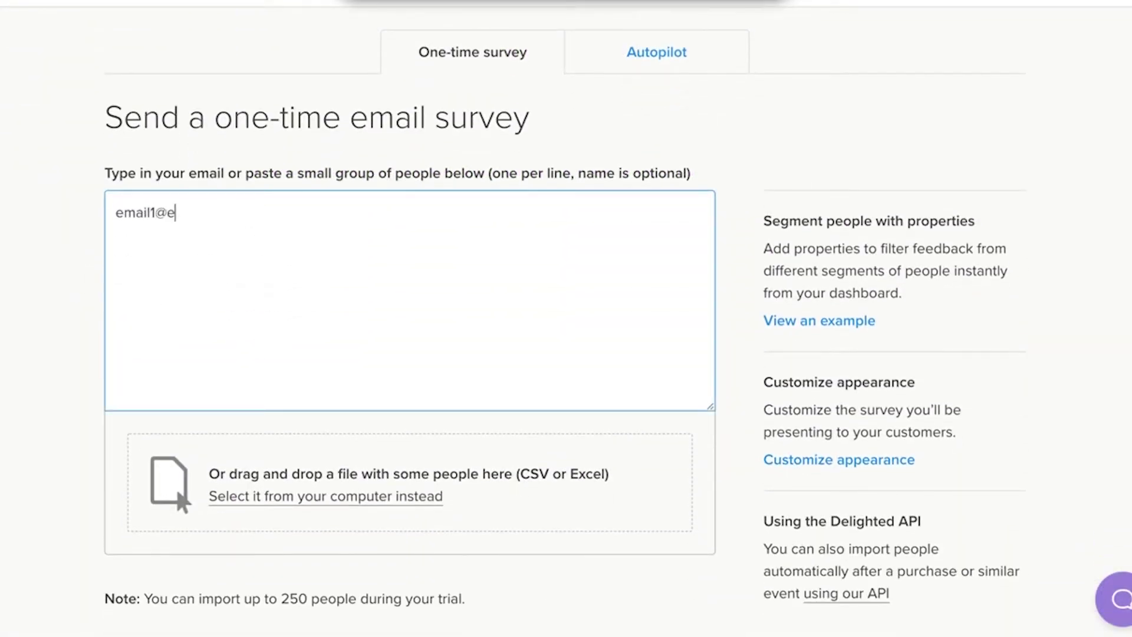
{"action": "type", "text": "mail.com"}
{"action": "key", "text": "Return"}
{"action": "type", "text": "email2@email.com"}
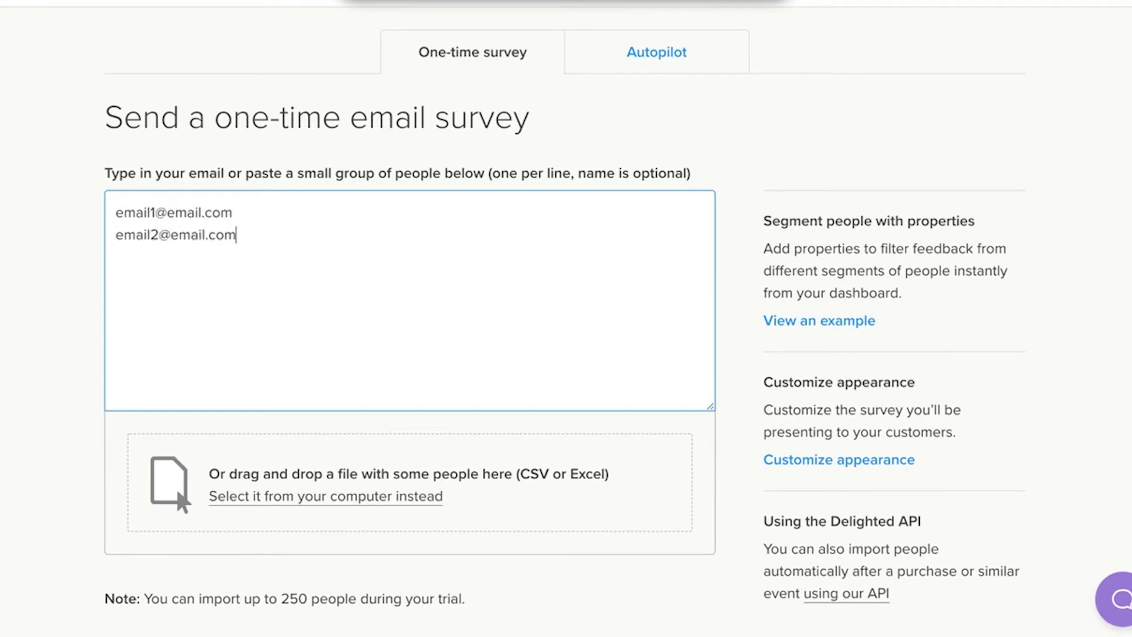
{"action": "scroll", "coordinate": [379, 194], "scroll_direction": "down", "scroll_amount": 2}
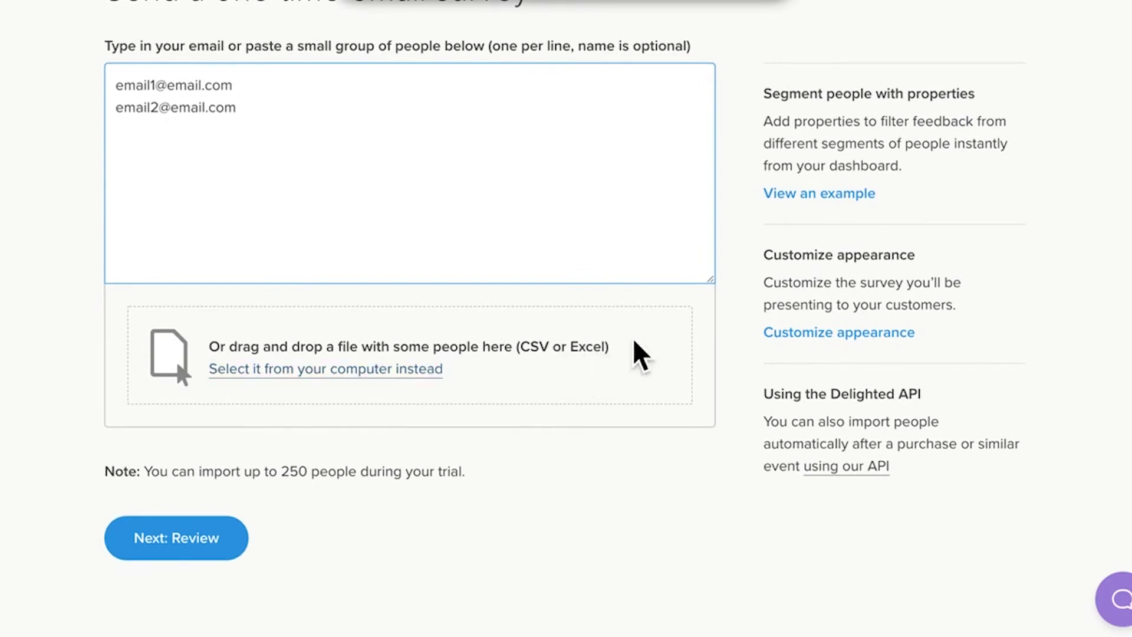
{"action": "left_click", "coordinate": [803, 200]}
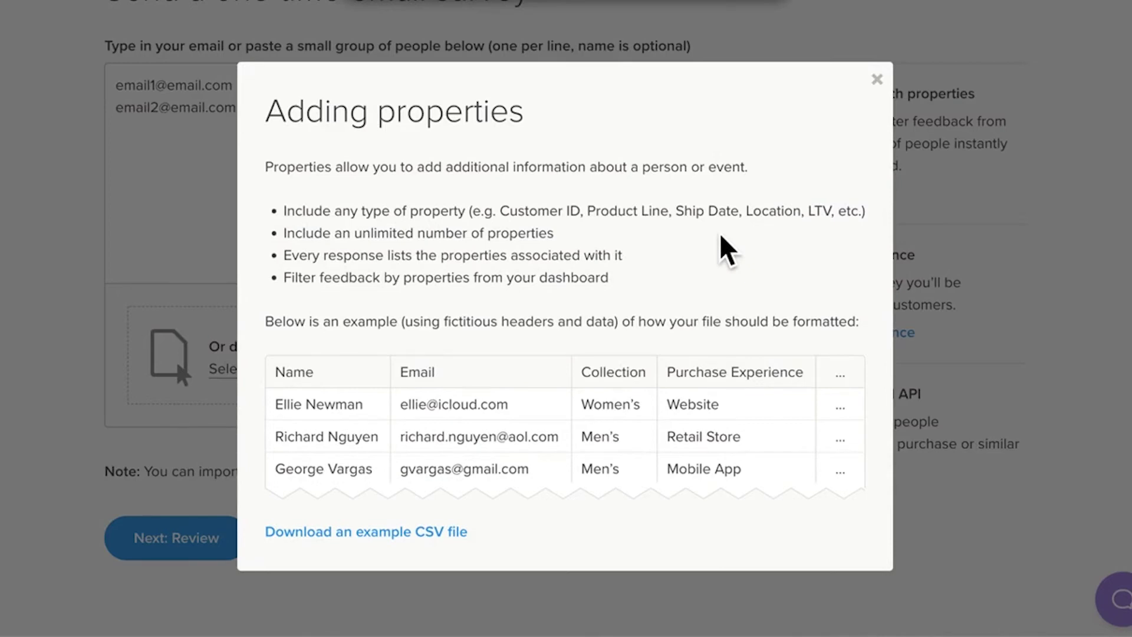
Close the Adding properties explainer and select both addresses in the recipient box.
{"action": "left_click_drag", "start_coordinate": [400, 371], "coordinate": [462, 378]}
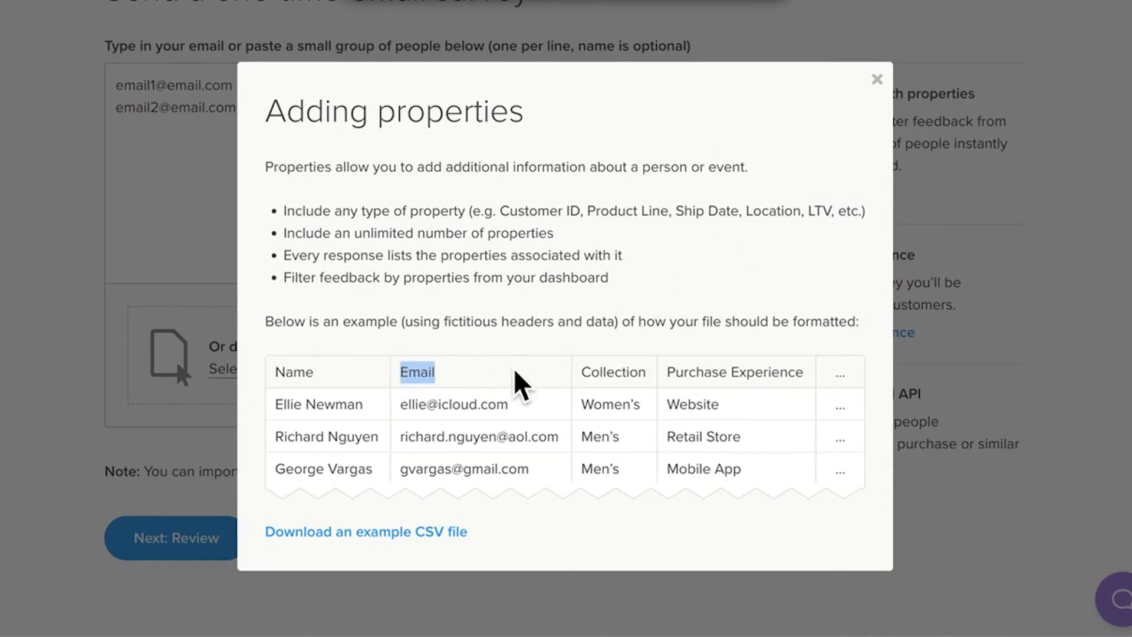
{"action": "left_click", "coordinate": [878, 82]}
{"action": "left_click", "coordinate": [653, 152]}
{"action": "scroll", "coordinate": [653, 152], "scroll_direction": "up", "scroll_amount": 3}
{"action": "left_click_drag", "start_coordinate": [299, 265], "coordinate": [127, 228]}
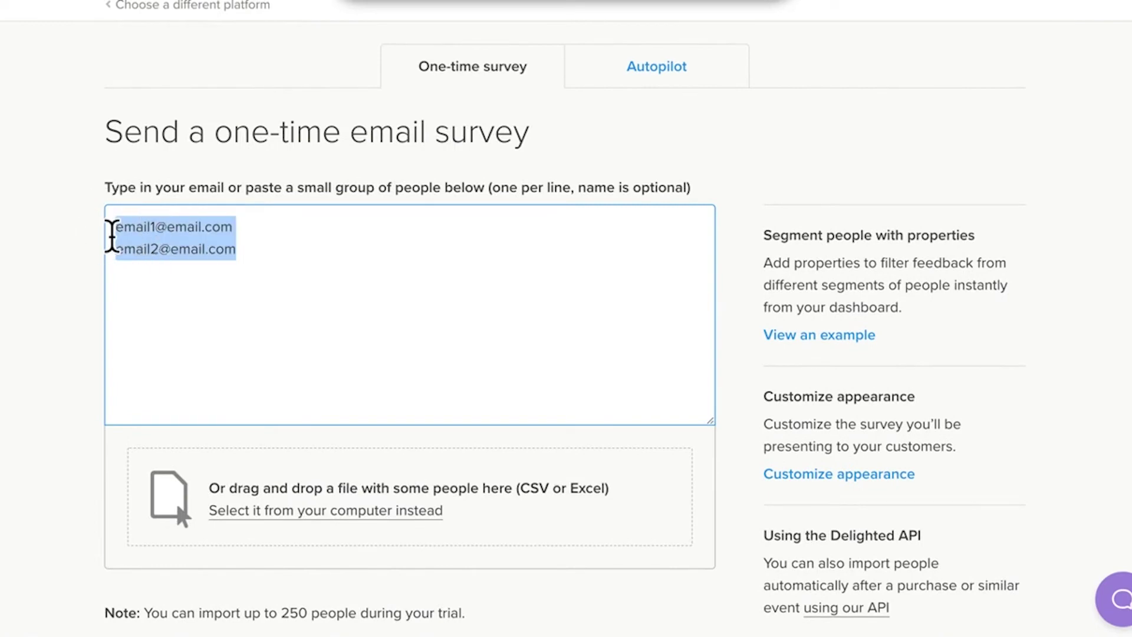
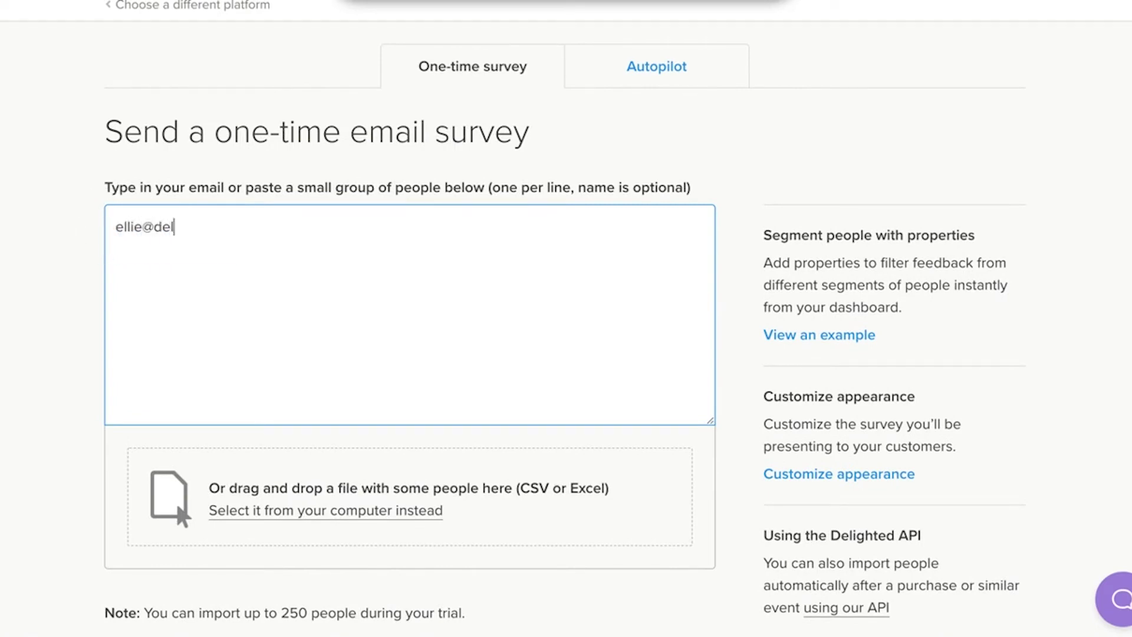
Replace the recipients with one email address, review, and send the survey now.
{"action": "scroll", "coordinate": [566, 318], "scroll_direction": "down", "scroll_amount": 2}
{"action": "left_click", "coordinate": [227, 581]}
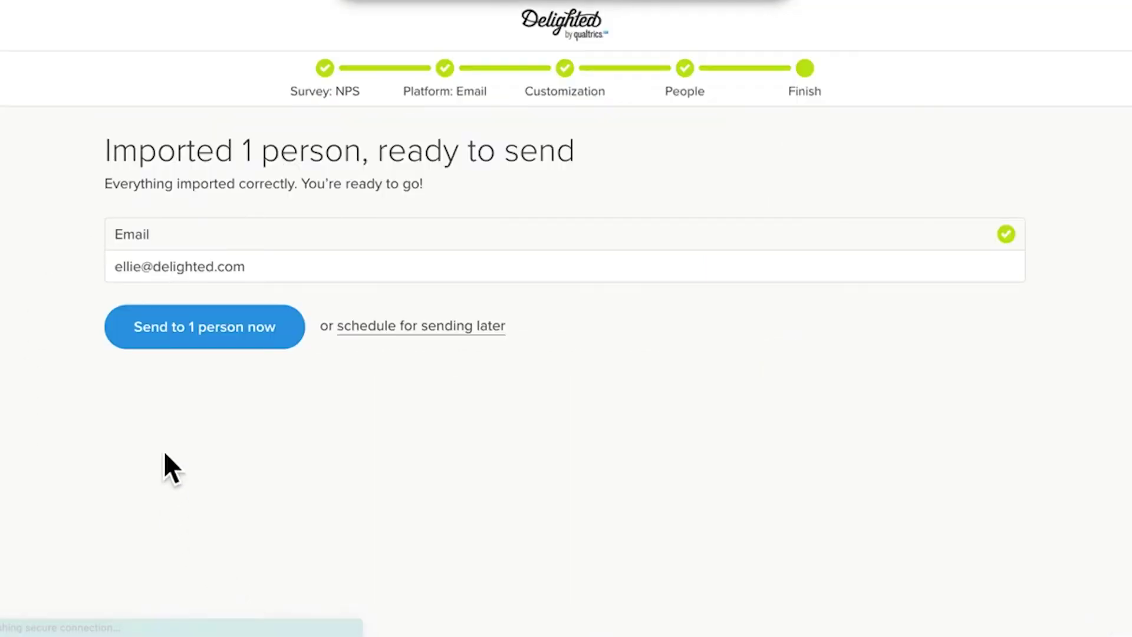
{"action": "left_click", "coordinate": [289, 333]}
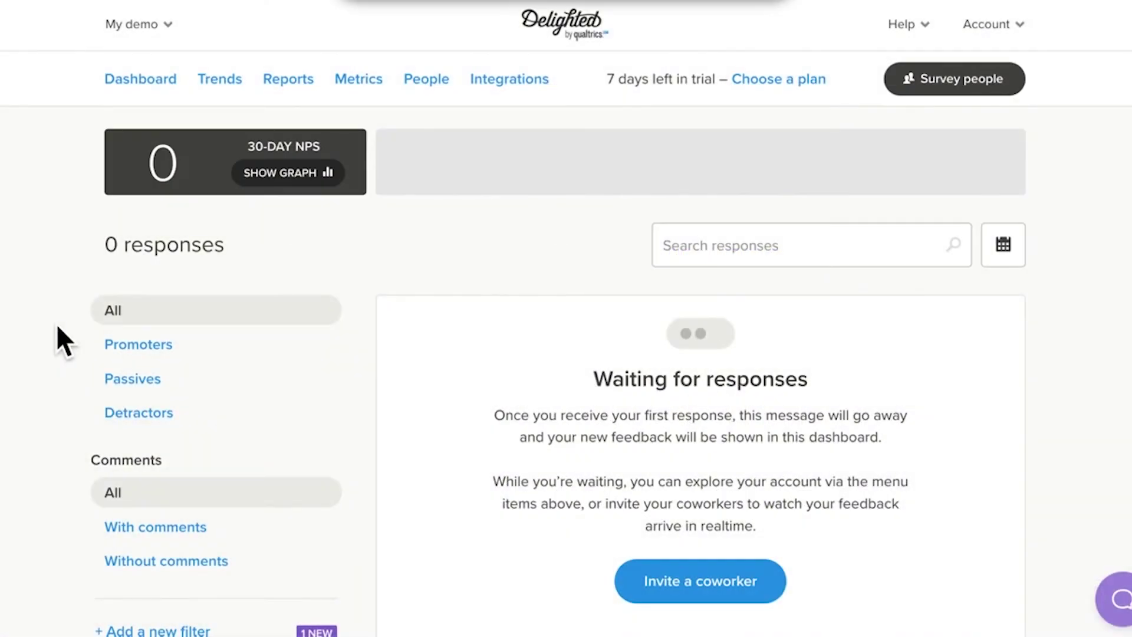
Add a new Select one follow-up question to the Email survey's additional questions.
{"action": "left_click", "coordinate": [965, 80]}
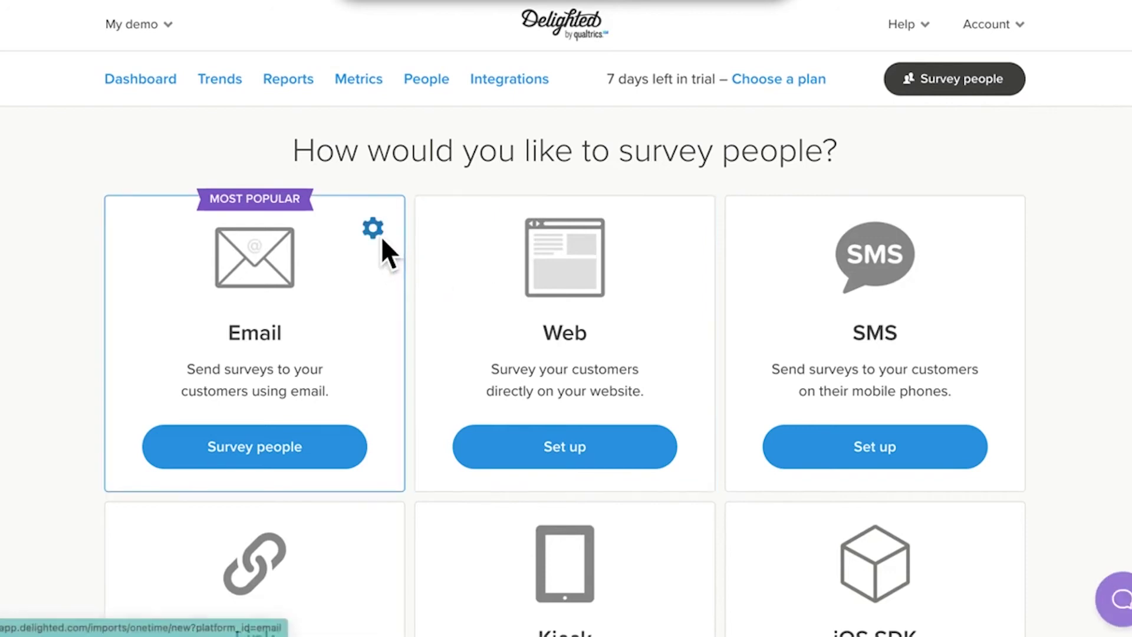
{"action": "left_click", "coordinate": [381, 236]}
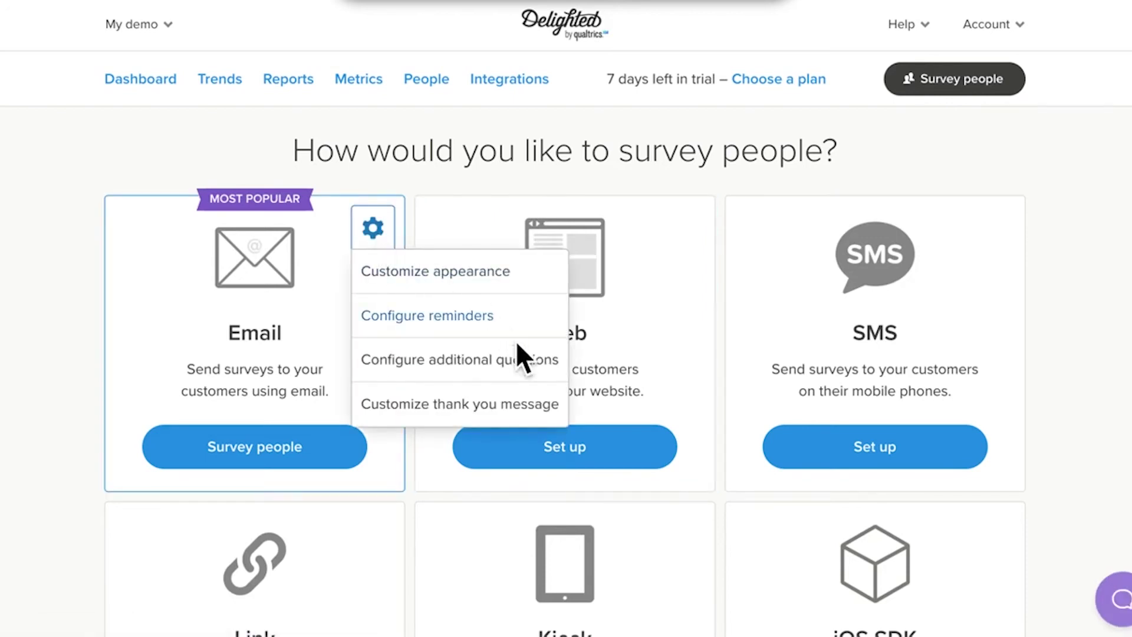
{"action": "left_click", "coordinate": [521, 360]}
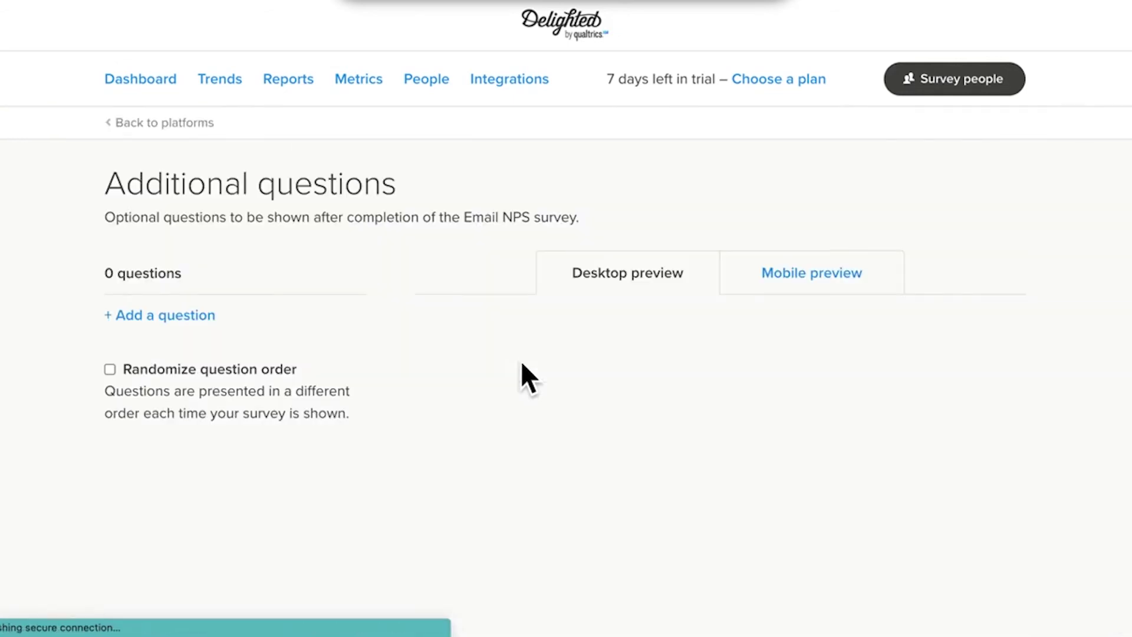
{"action": "left_click", "coordinate": [167, 321]}
{"action": "scroll", "coordinate": [326, 295], "scroll_direction": "down", "scroll_amount": 3}
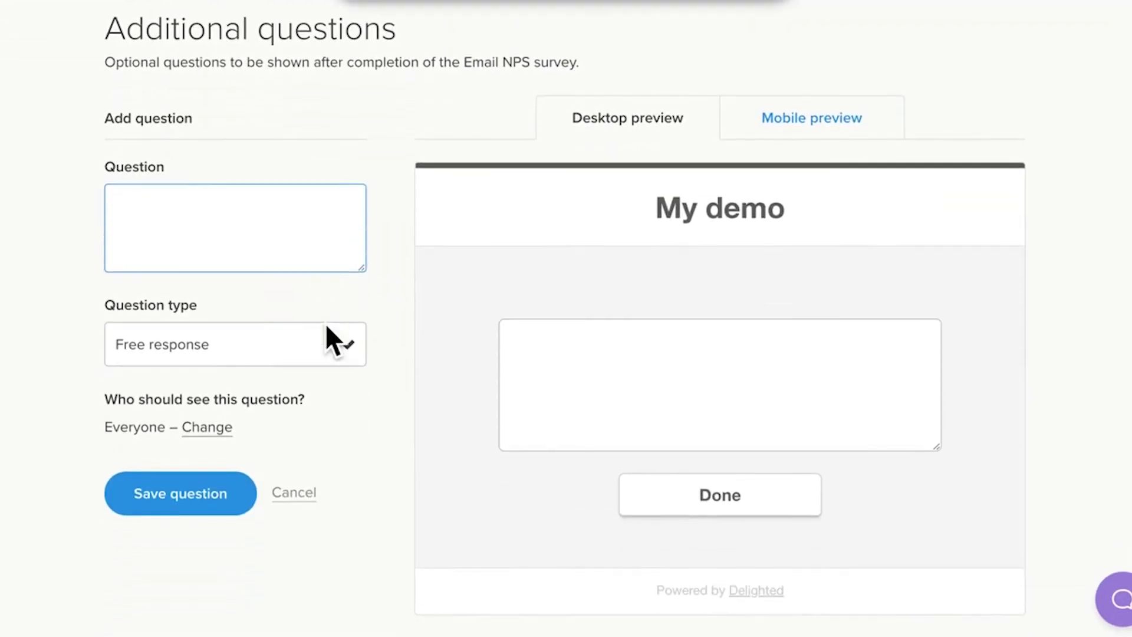
{"action": "left_click", "coordinate": [328, 341]}
{"action": "scroll", "coordinate": [281, 488], "scroll_direction": "down", "scroll_amount": 2}
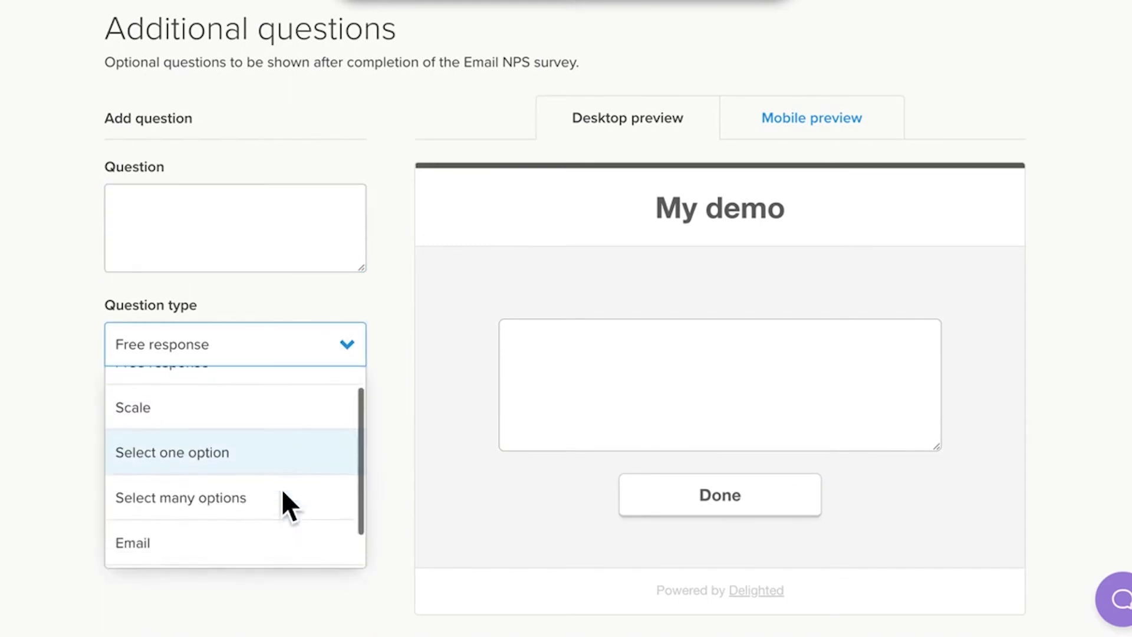
{"action": "left_click", "coordinate": [264, 445]}
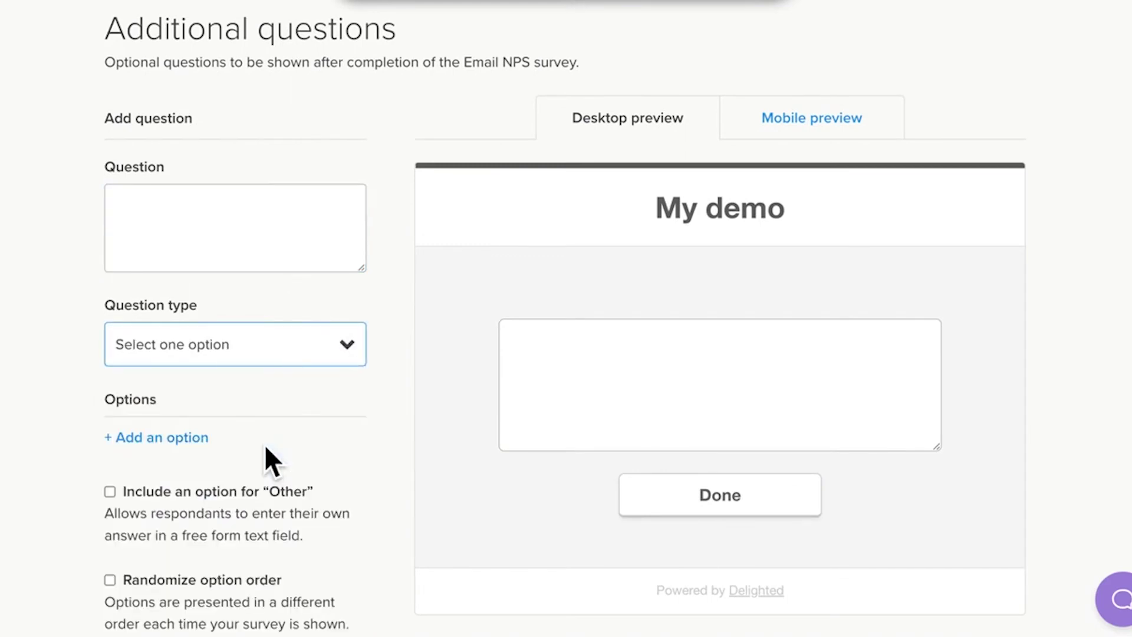
Word the question 'How did you hear about us?' and add the Social media option.
{"action": "left_click", "coordinate": [206, 256]}
{"action": "type", "text": "How did "}
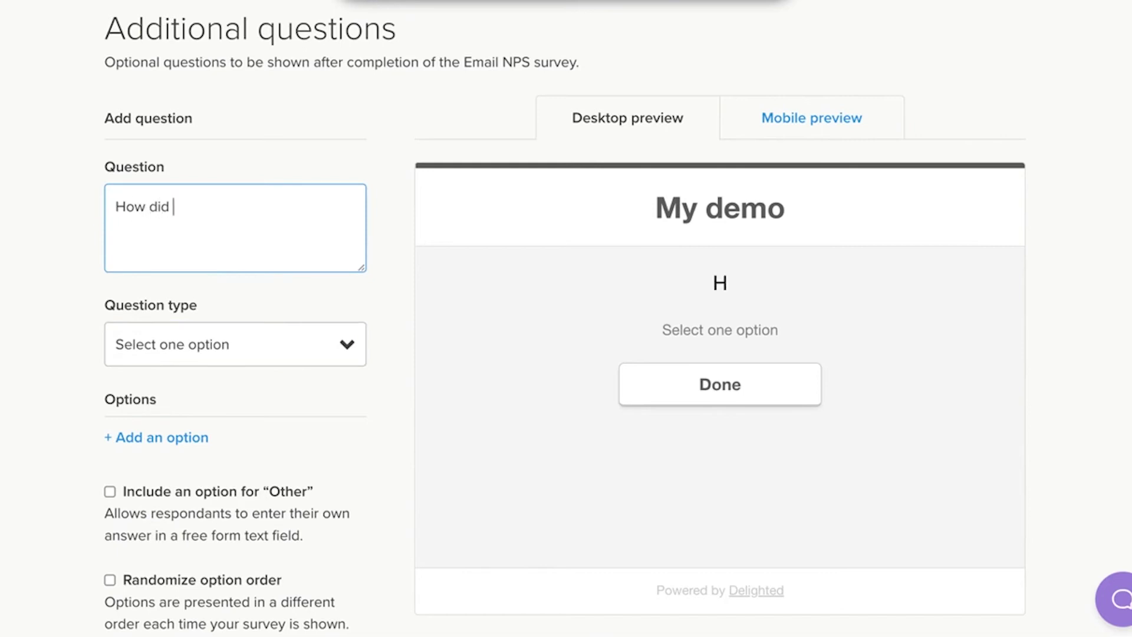
{"action": "type", "text": "you hear about us?"}
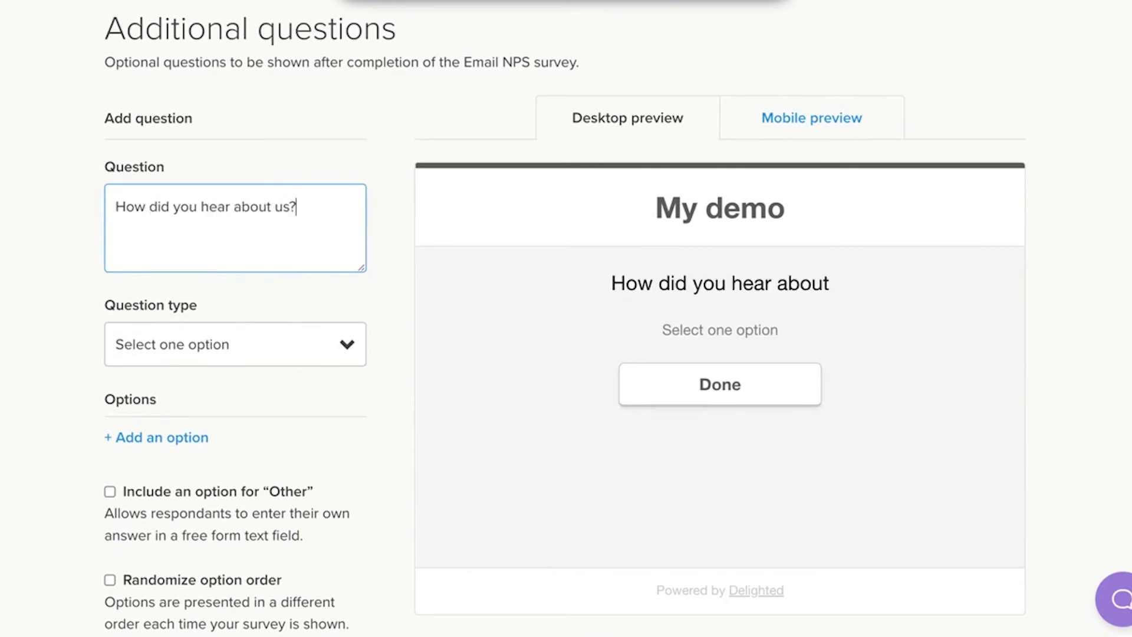
{"action": "left_click", "coordinate": [177, 440]}
{"action": "type", "text": "Social media"}
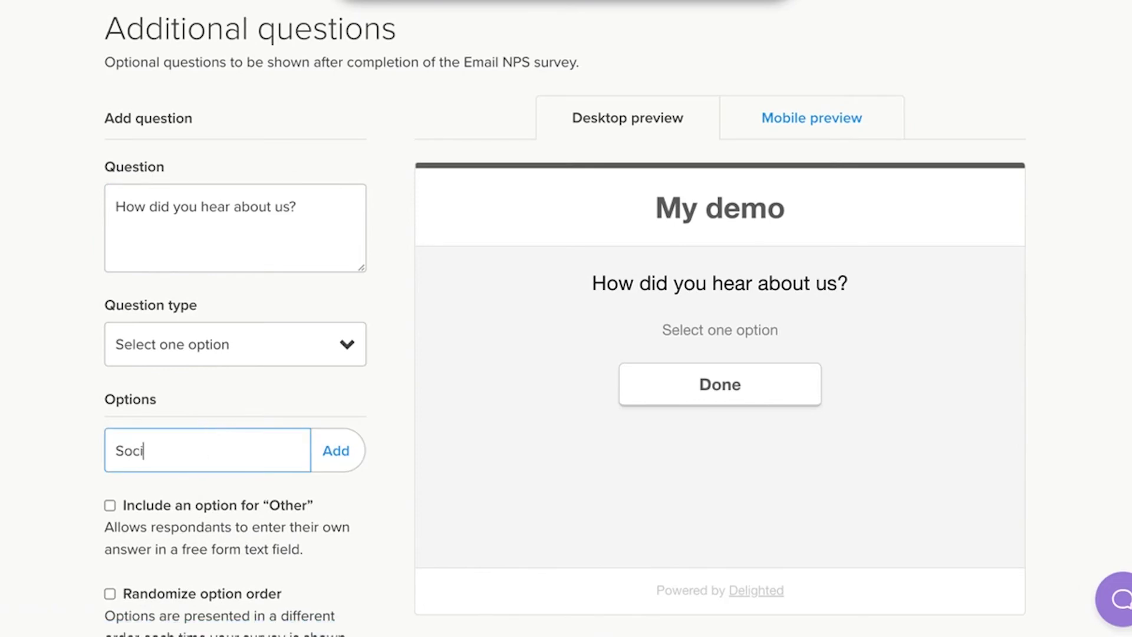
{"action": "left_click", "coordinate": [336, 450]}
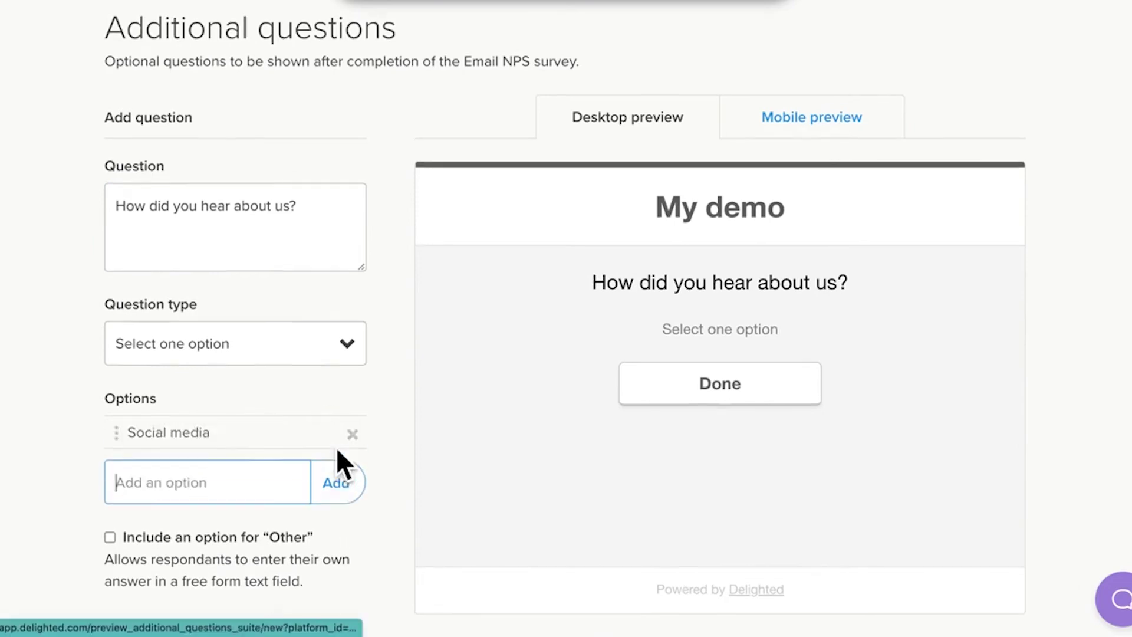
Change the question's audience so Passives no longer see it.
{"action": "scroll", "coordinate": [336, 454], "scroll_direction": "down", "scroll_amount": 4}
{"action": "left_click", "coordinate": [229, 499]}
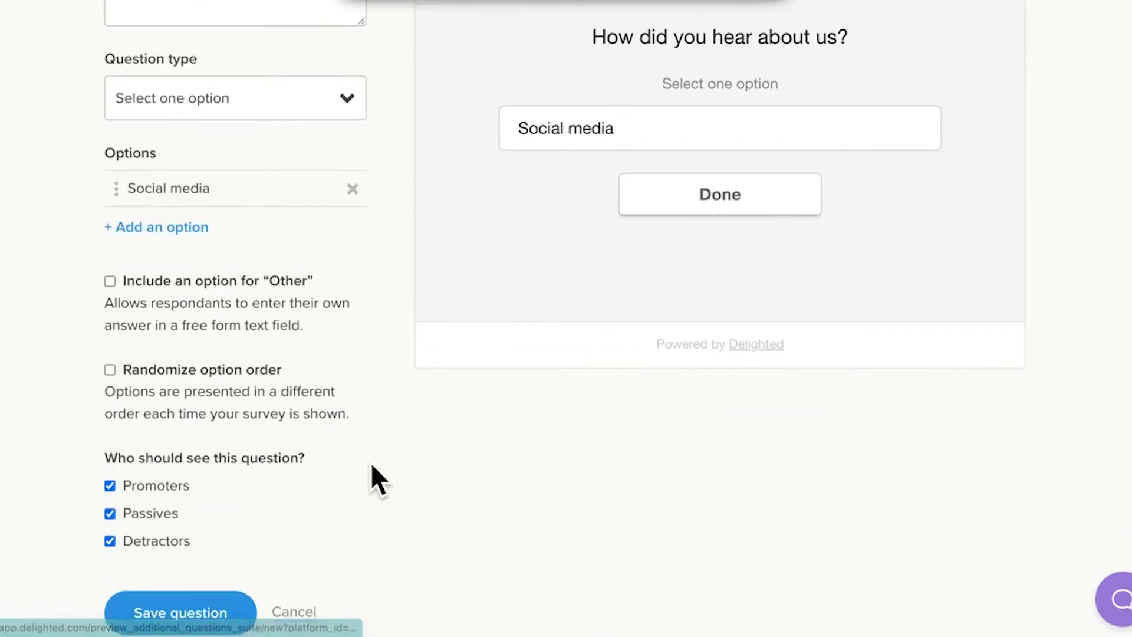
{"action": "scroll", "coordinate": [371, 462], "scroll_direction": "down", "scroll_amount": 2}
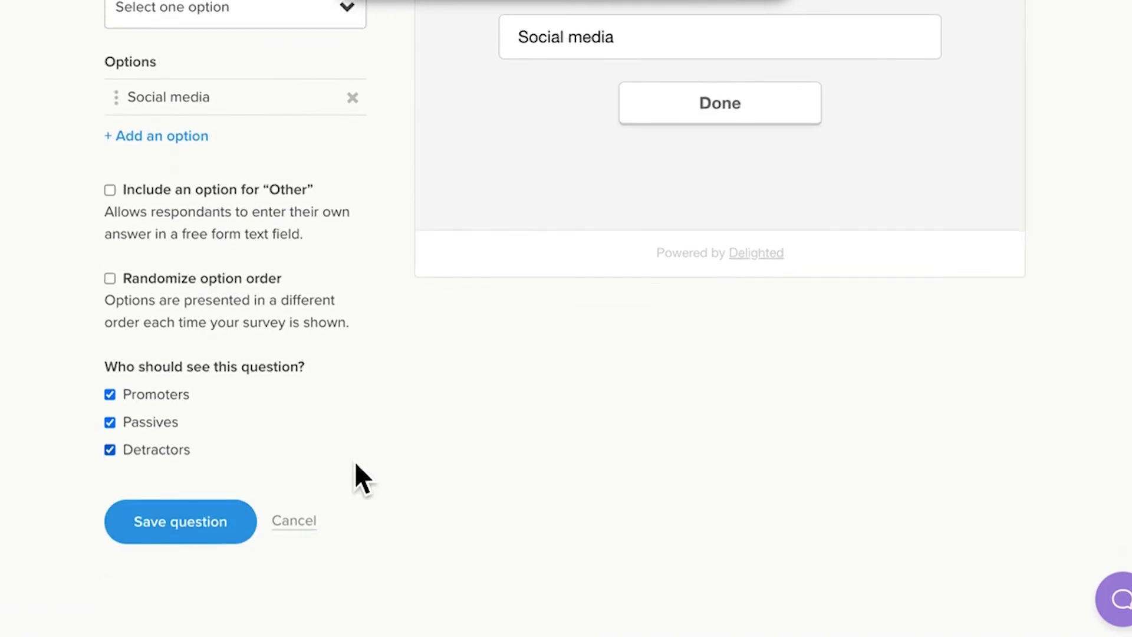
{"action": "left_click", "coordinate": [110, 423]}
Hide the question from Detractors, save it, and publish the changes.
{"action": "left_click", "coordinate": [114, 450]}
{"action": "left_click", "coordinate": [234, 536]}
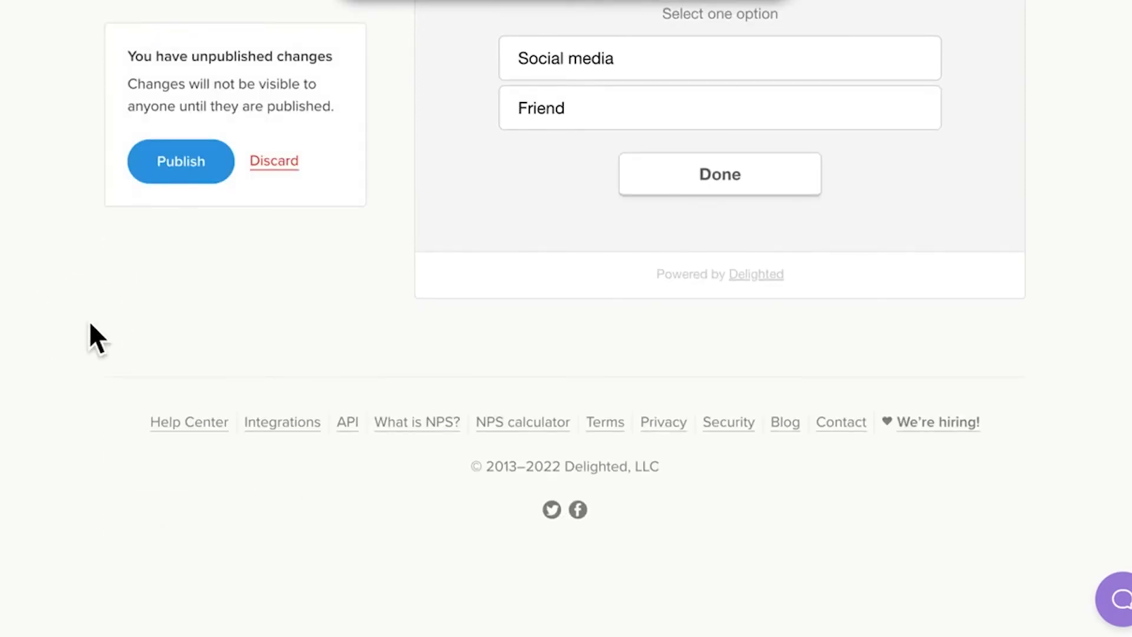
{"action": "scroll", "coordinate": [89, 320], "scroll_direction": "up", "scroll_amount": 6}
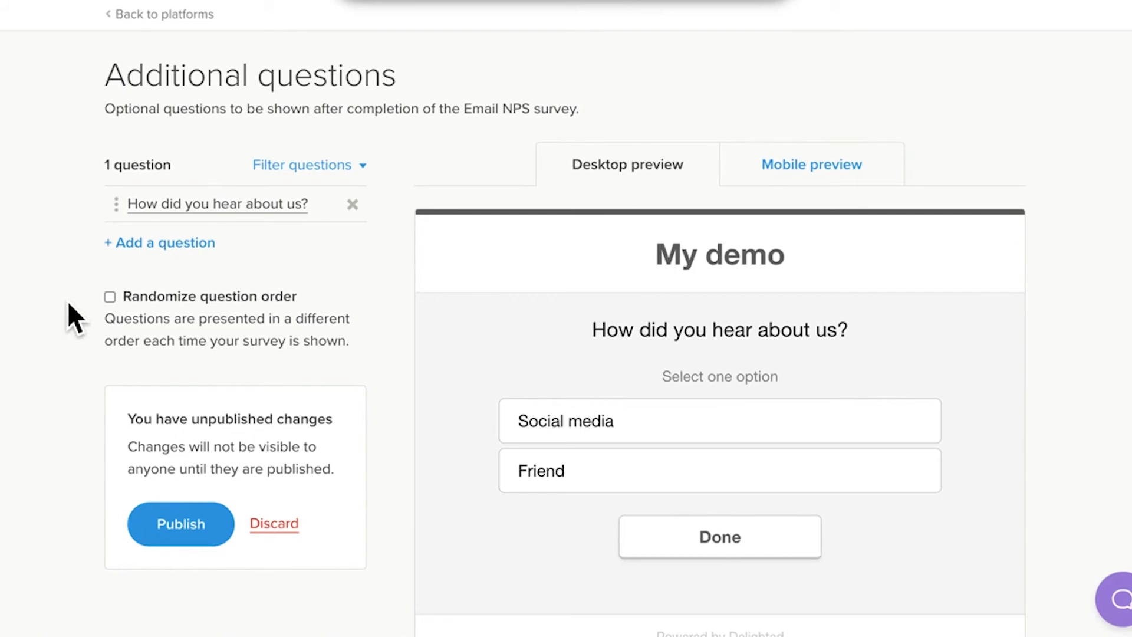
{"action": "scroll", "coordinate": [68, 299], "scroll_direction": "down", "scroll_amount": 2}
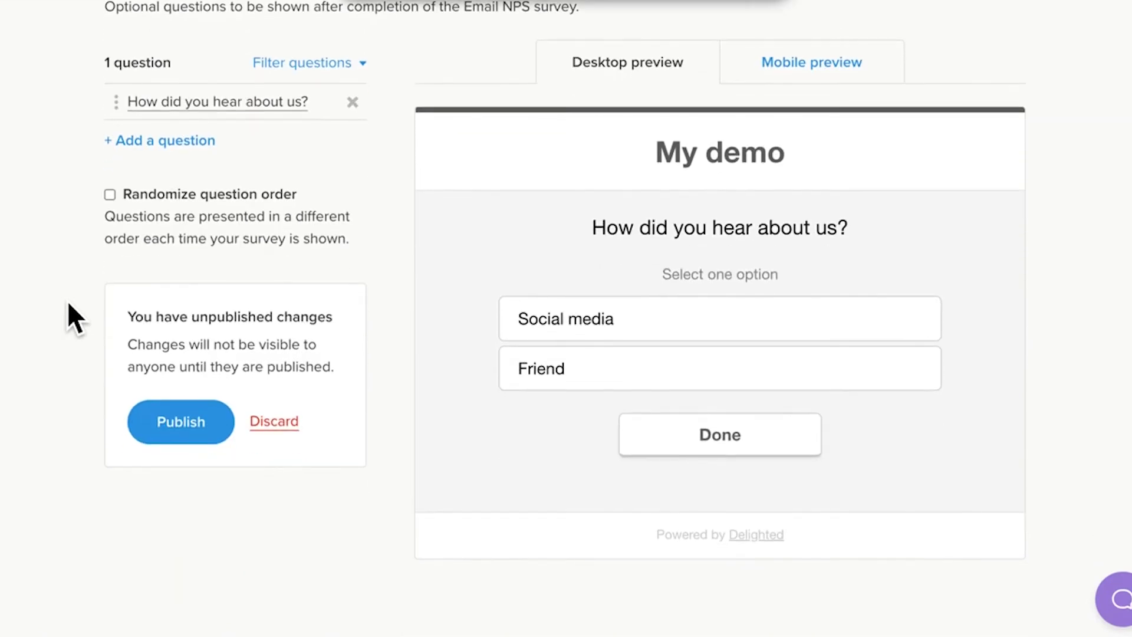
{"action": "left_click", "coordinate": [192, 426]}
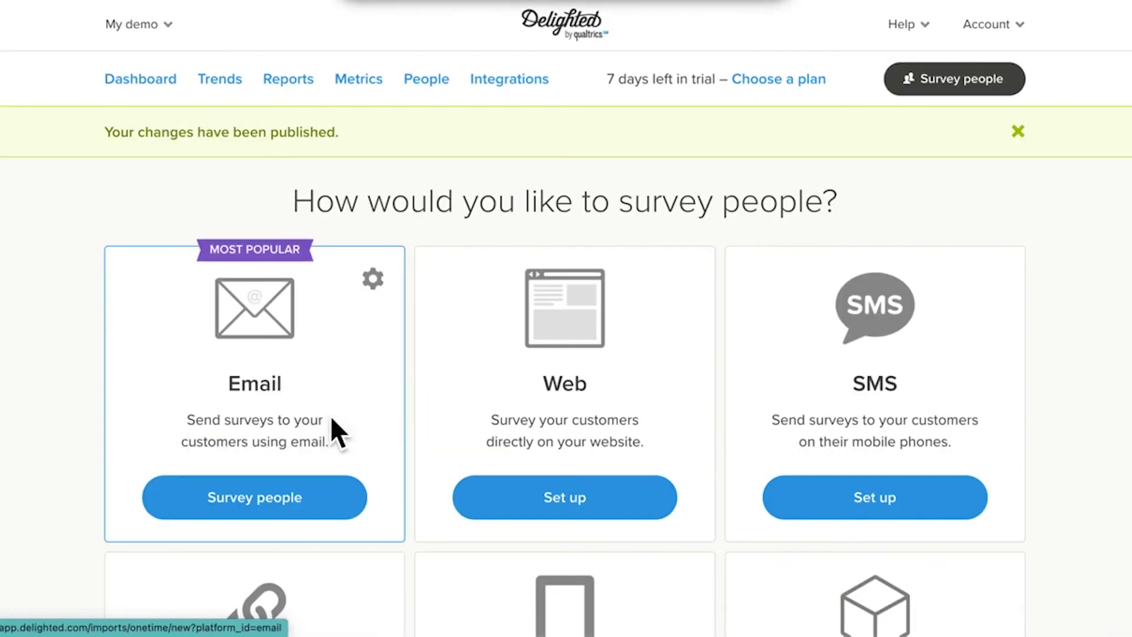
Check the Email survey's additional questions settings to confirm they are on.
{"action": "left_click", "coordinate": [377, 282]}
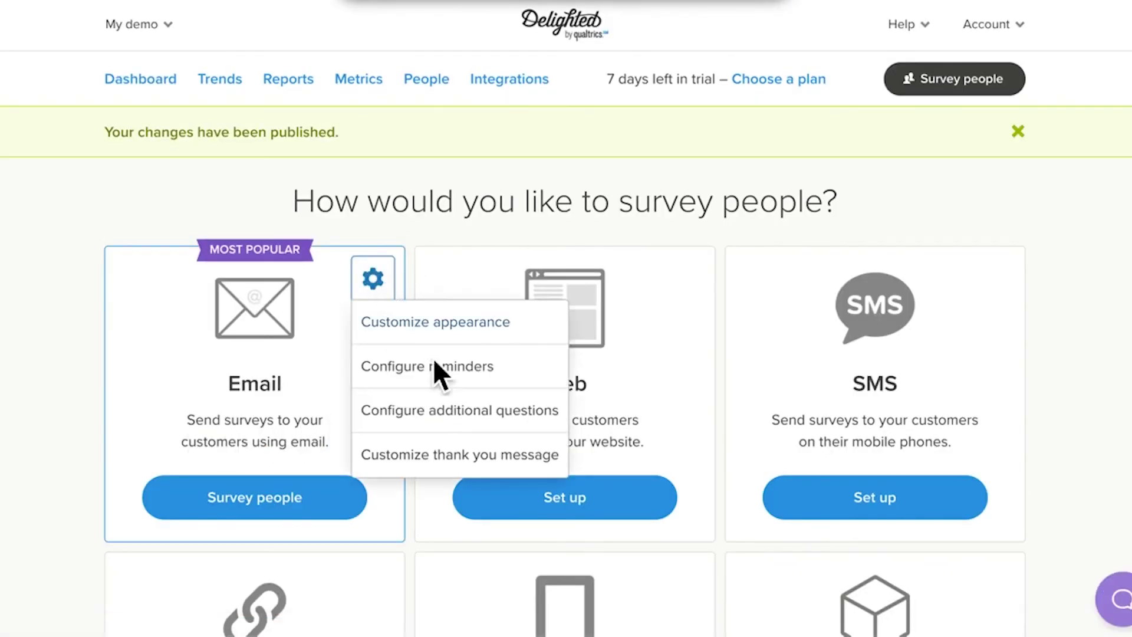
{"action": "left_click", "coordinate": [453, 413]}
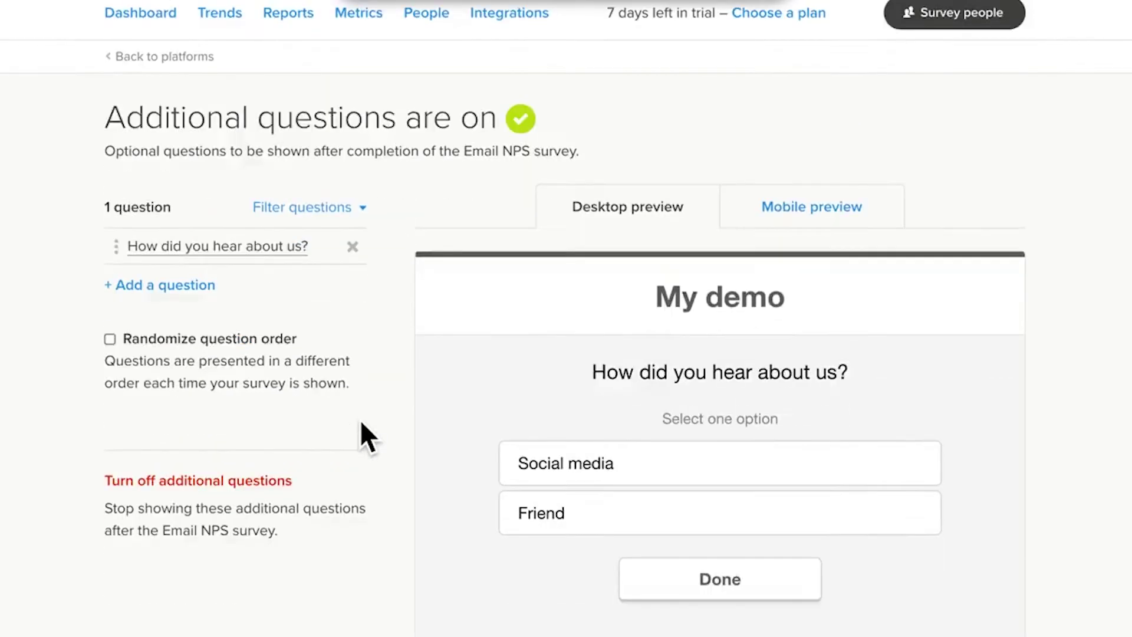
{"action": "scroll", "coordinate": [362, 423], "scroll_direction": "down", "scroll_amount": 3}
{"action": "scroll", "coordinate": [363, 423], "scroll_direction": "up", "scroll_amount": 4}
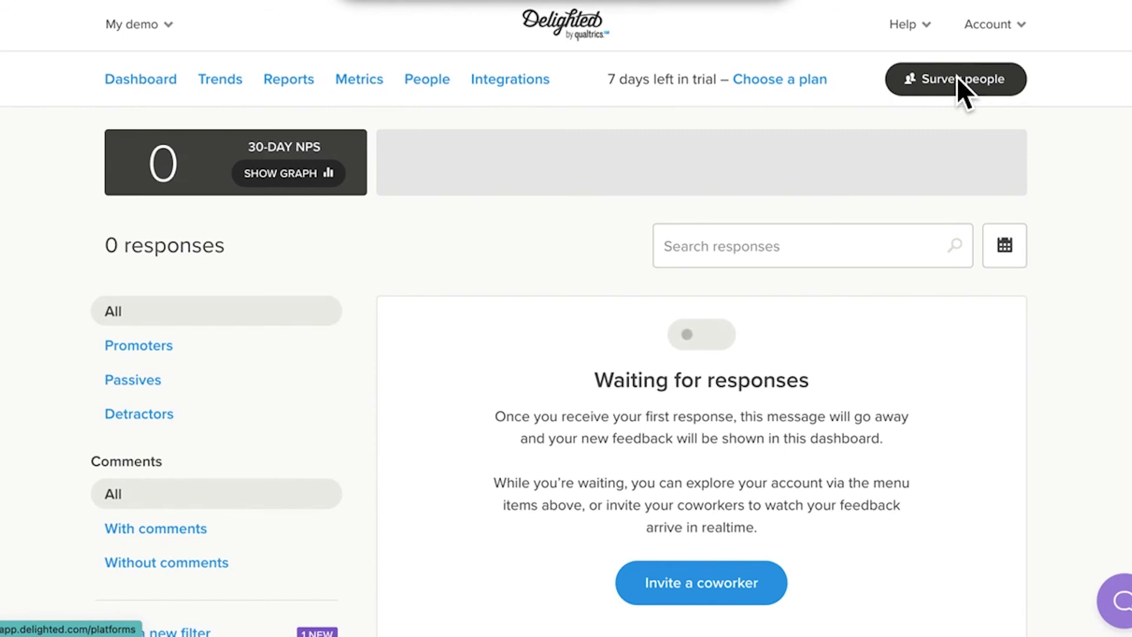
Open the Email survey's Customize thank you message settings.
{"action": "left_click", "coordinate": [957, 76]}
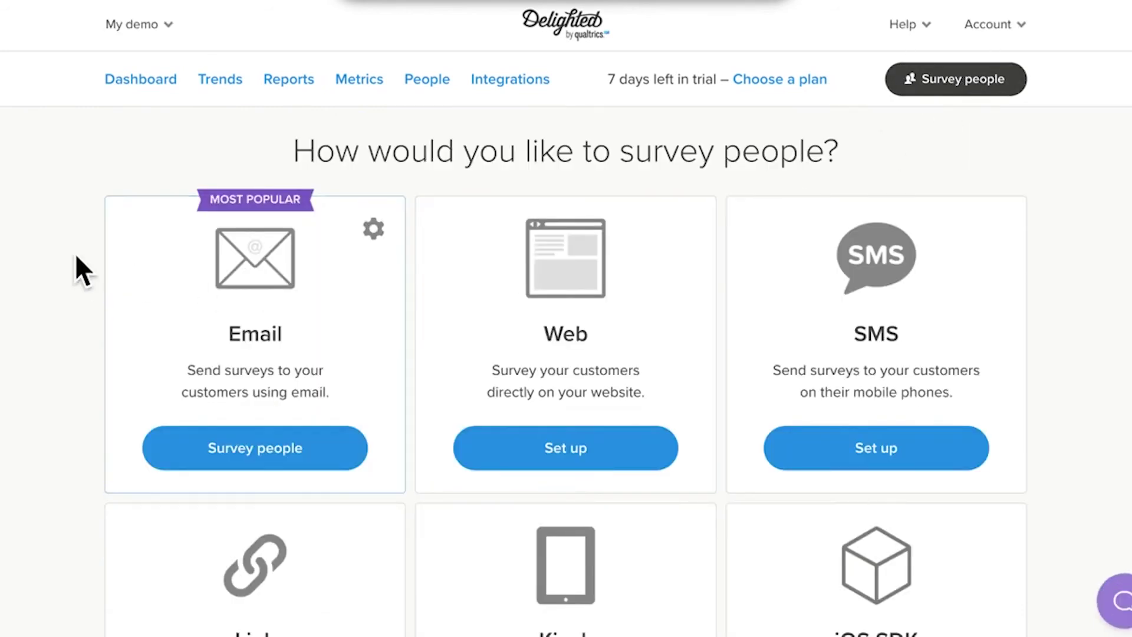
{"action": "scroll", "coordinate": [71, 268], "scroll_direction": "down", "scroll_amount": 3}
{"action": "left_click", "coordinate": [377, 111]}
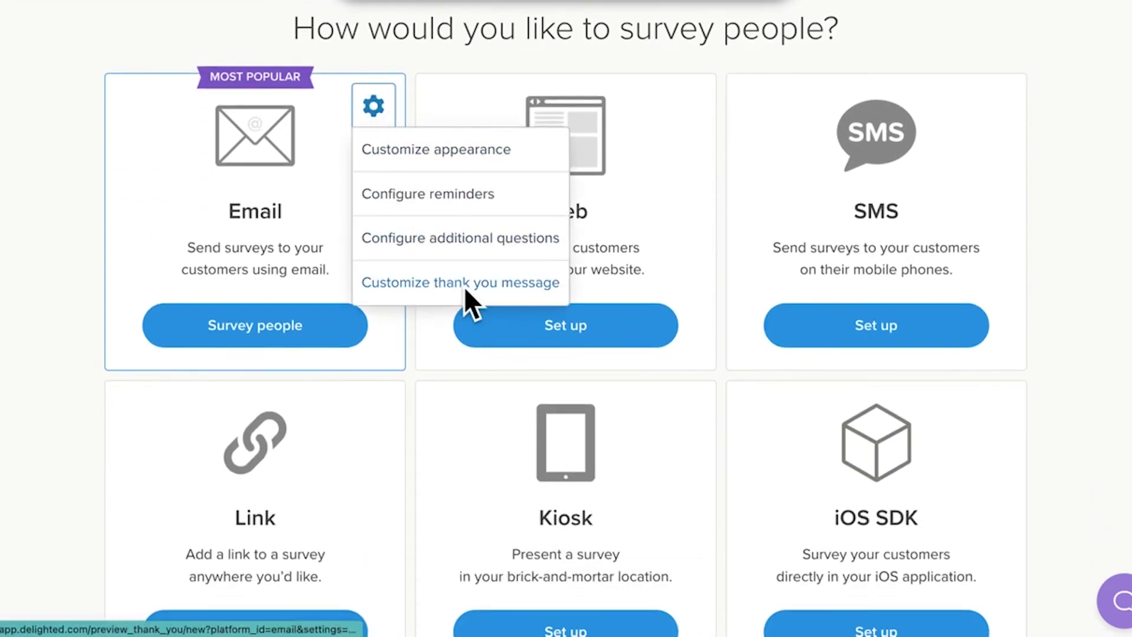
{"action": "left_click", "coordinate": [466, 285]}
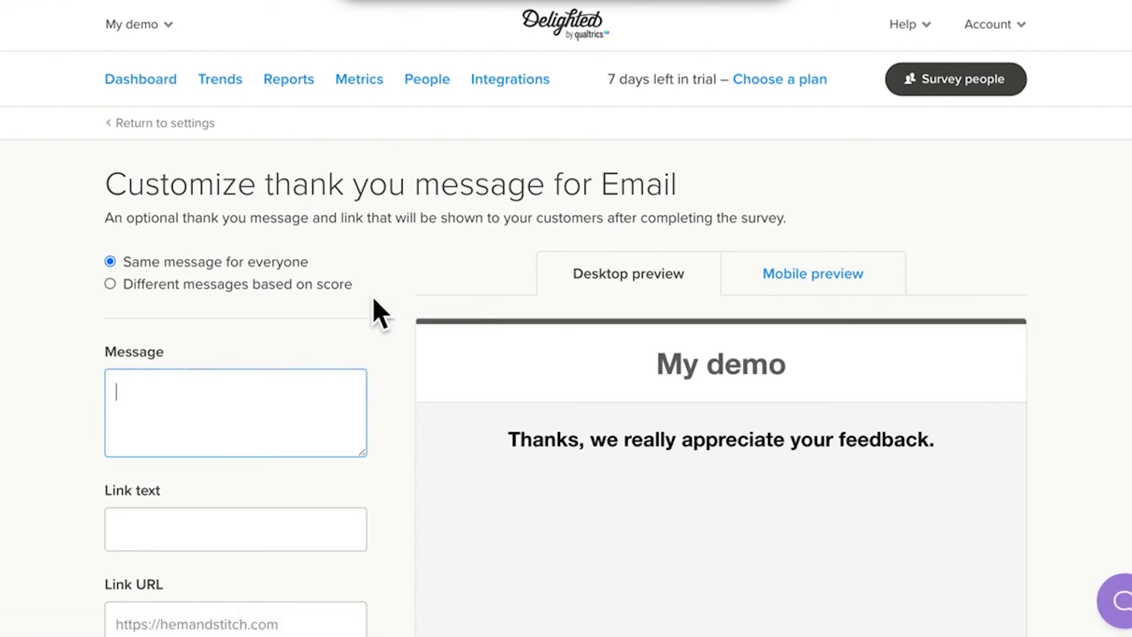
{"action": "scroll", "coordinate": [373, 298], "scroll_direction": "down", "scroll_amount": 4}
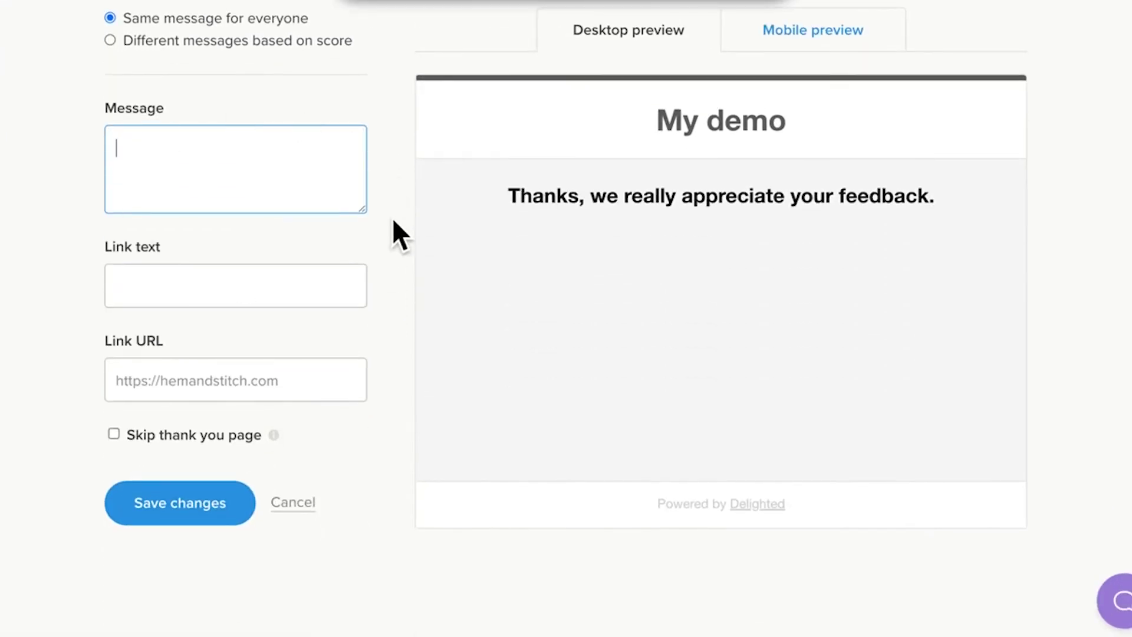
{"action": "scroll", "coordinate": [391, 220], "scroll_direction": "up", "scroll_amount": 2}
Select 'Different messages based on score' and expand the Promoters message.
{"action": "left_click", "coordinate": [110, 138]}
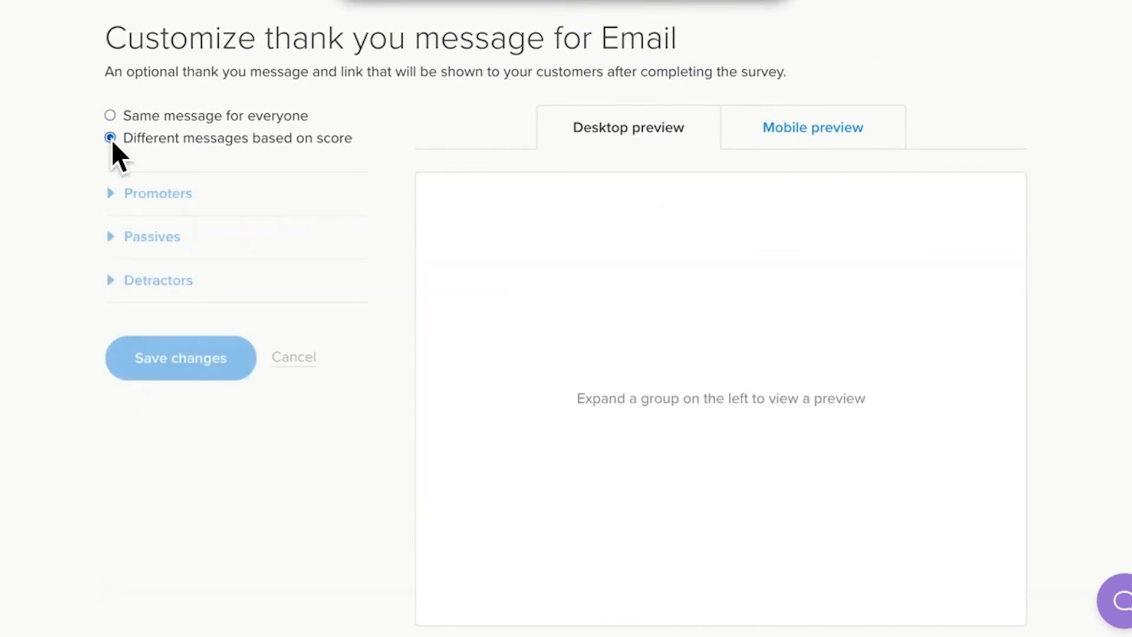
{"action": "left_click", "coordinate": [229, 202]}
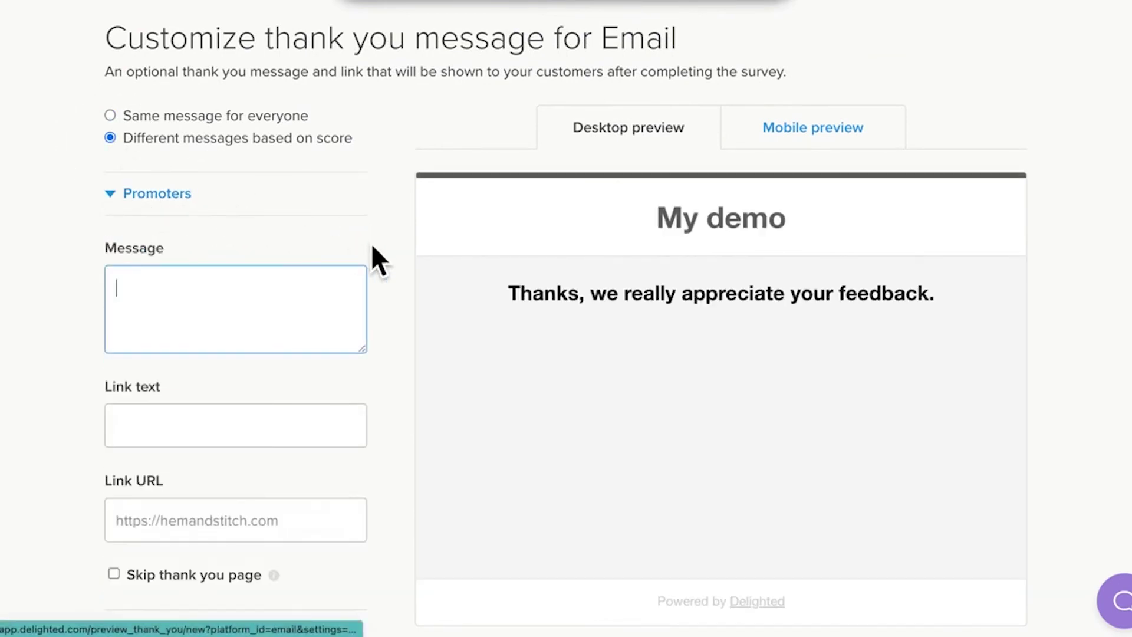
{"action": "scroll", "coordinate": [395, 251], "scroll_direction": "down", "scroll_amount": 2}
{"action": "scroll", "coordinate": [394, 251], "scroll_direction": "down", "scroll_amount": 2}
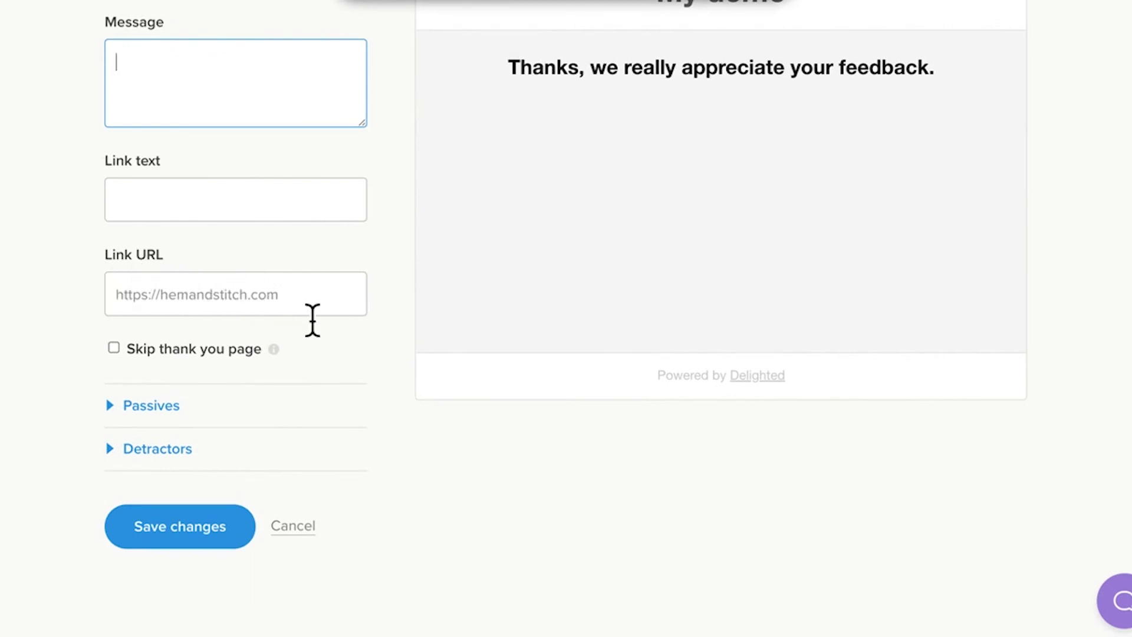
Save the thank-you message changes and switch to the Hem & Stitch project, which has 0 responses.
{"action": "left_click", "coordinate": [240, 512]}
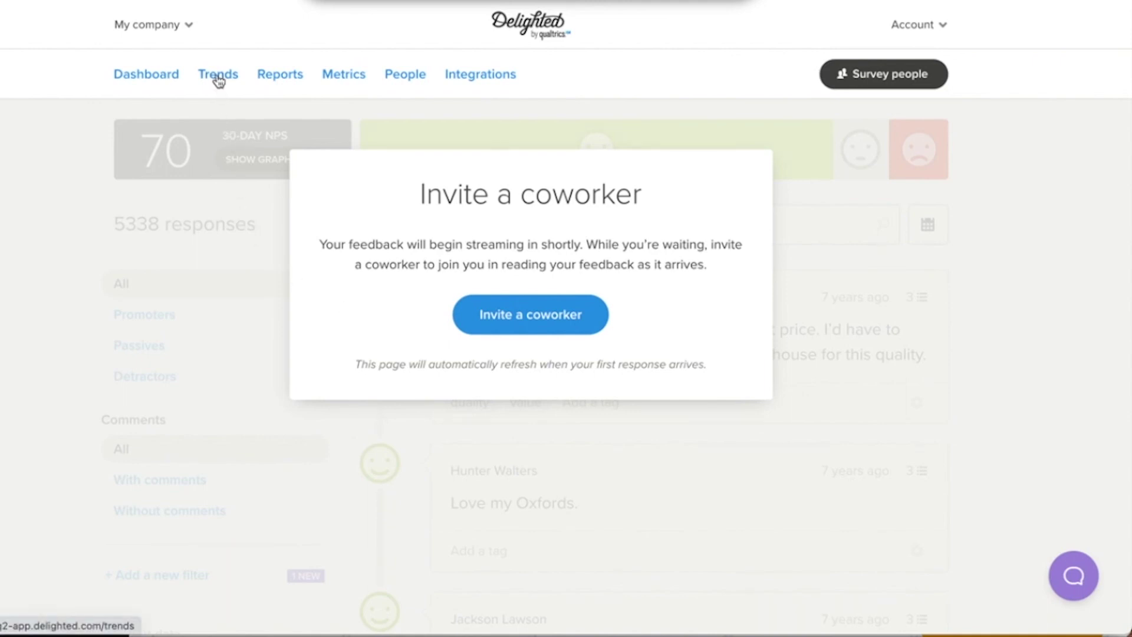
{"action": "left_click", "coordinate": [278, 82]}
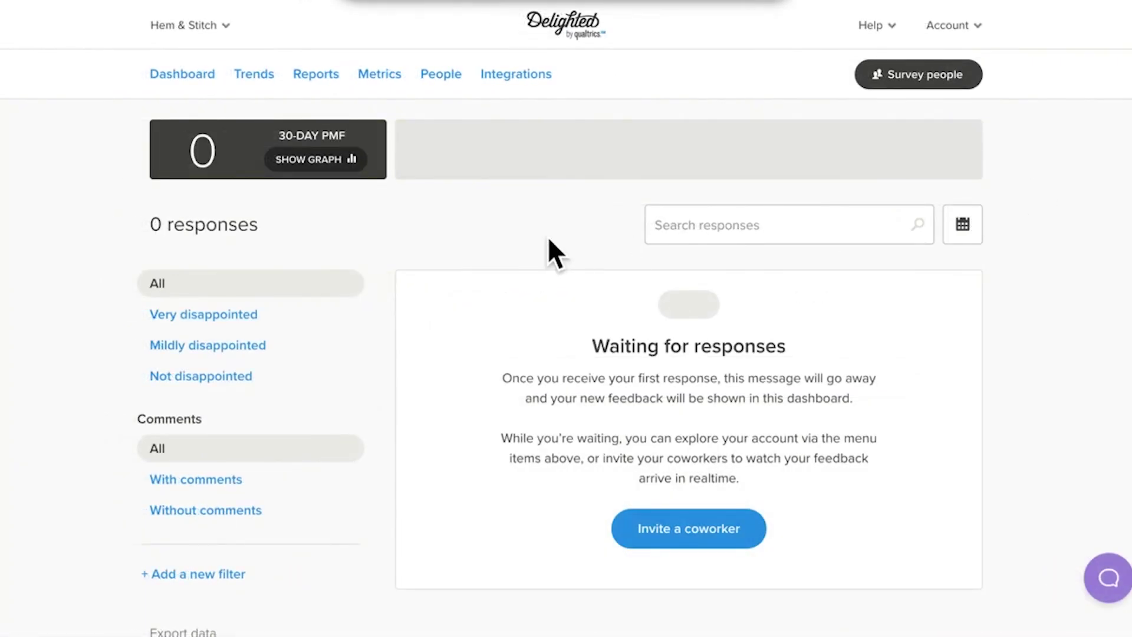
{"action": "left_click", "coordinate": [219, 27]}
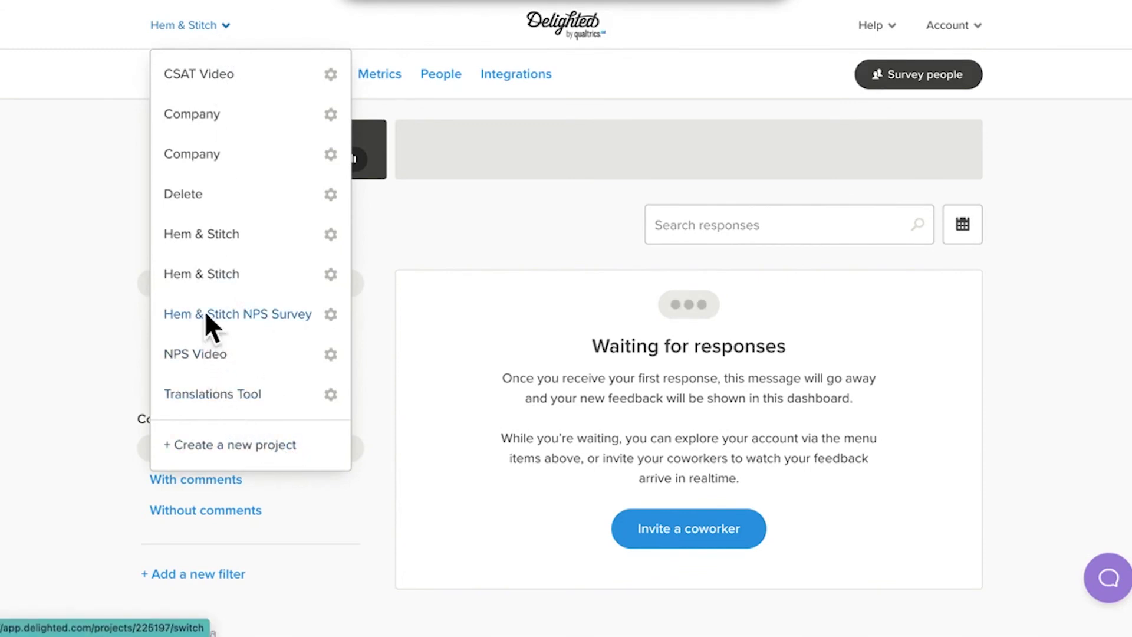
{"action": "left_click", "coordinate": [107, 221]}
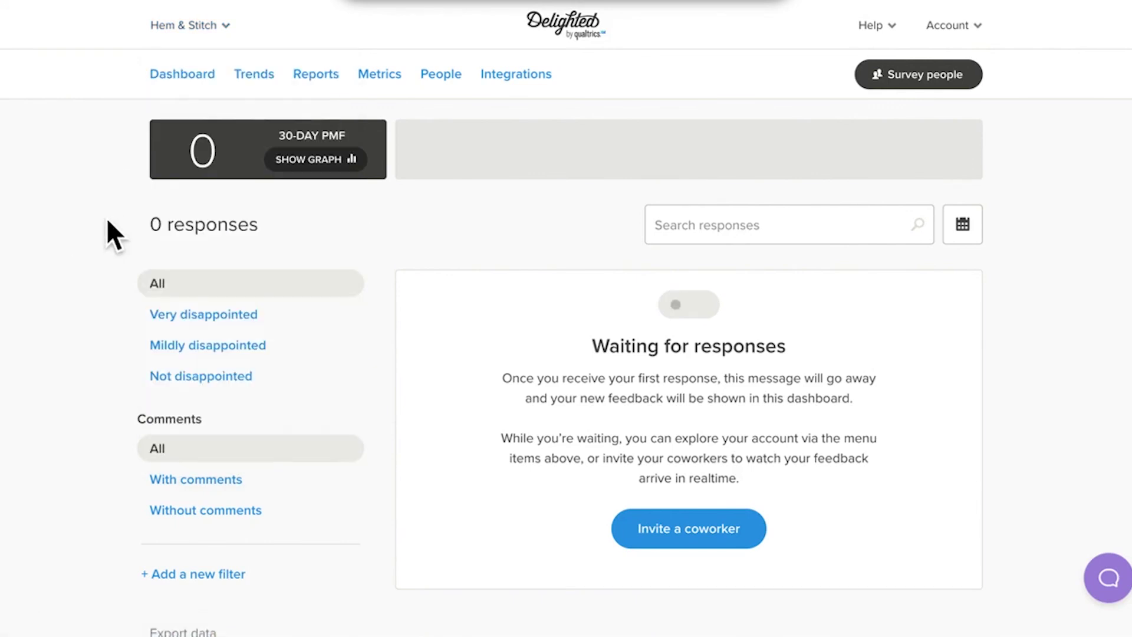